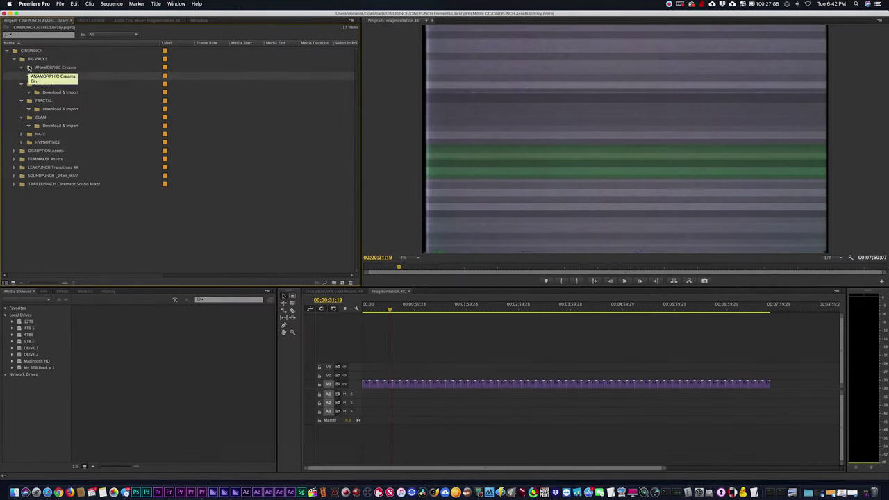
Import the ANAMORPHIC Creams 4K folder from Downloads > CINEPUNCH > ANAMORPHIC Creams into the ANAMORPHIC Creams pack's Download & Import bin.
{"action": "left_click", "coordinate": [61, 4]}
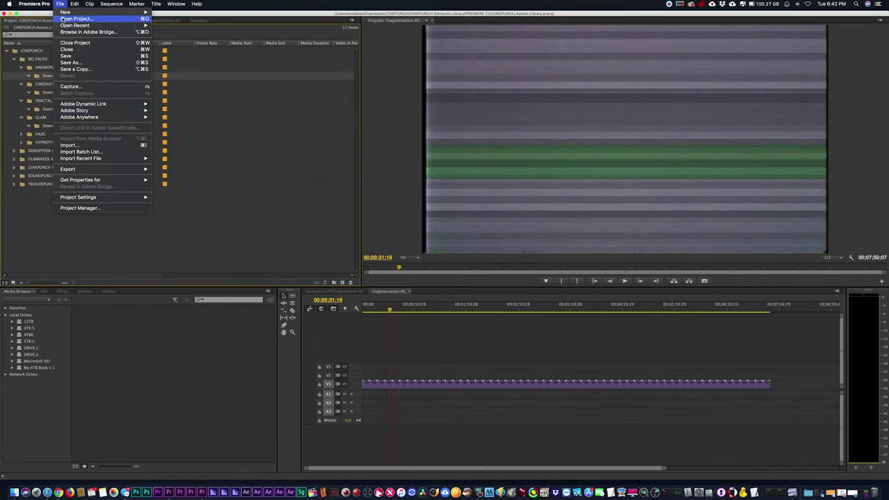
{"action": "left_click", "coordinate": [82, 144]}
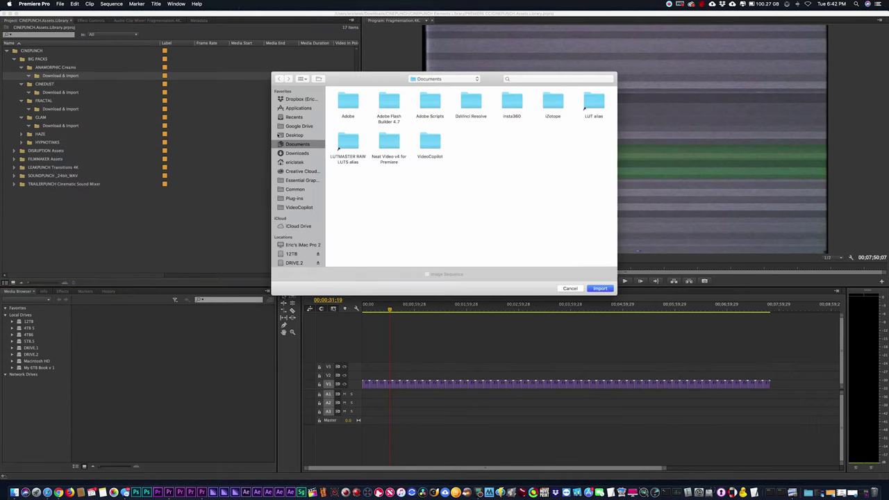
{"action": "left_click", "coordinate": [296, 154]}
{"action": "double_click", "coordinate": [347, 110]}
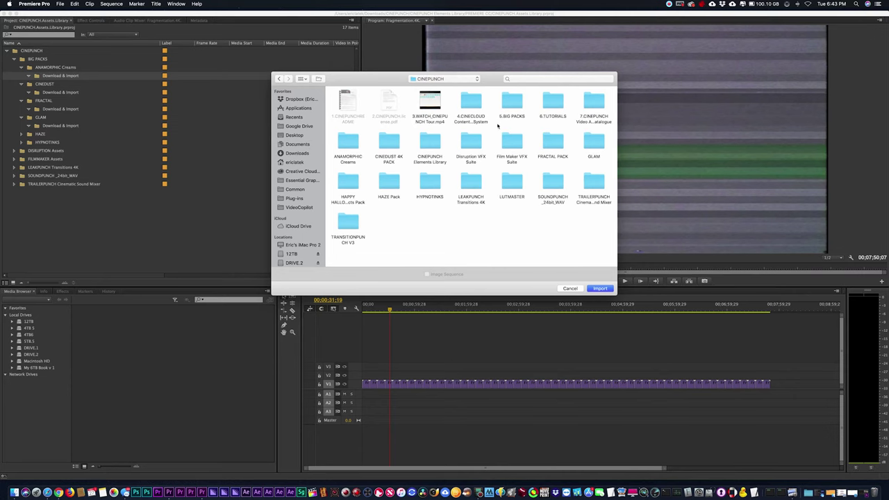
{"action": "double_click", "coordinate": [347, 142]}
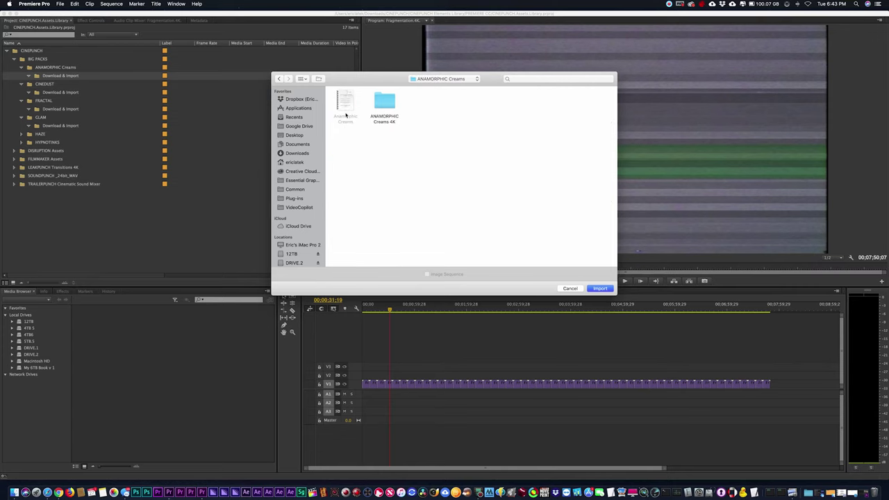
{"action": "left_click", "coordinate": [385, 104]}
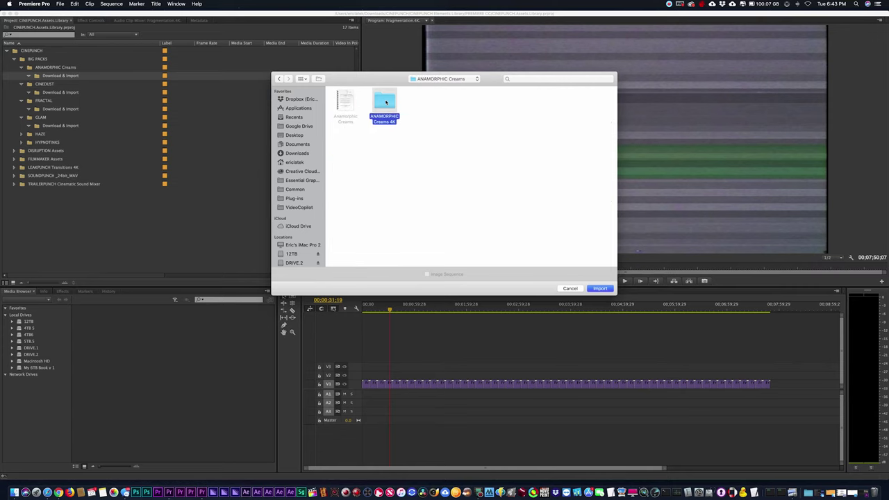
{"action": "left_click", "coordinate": [599, 288]}
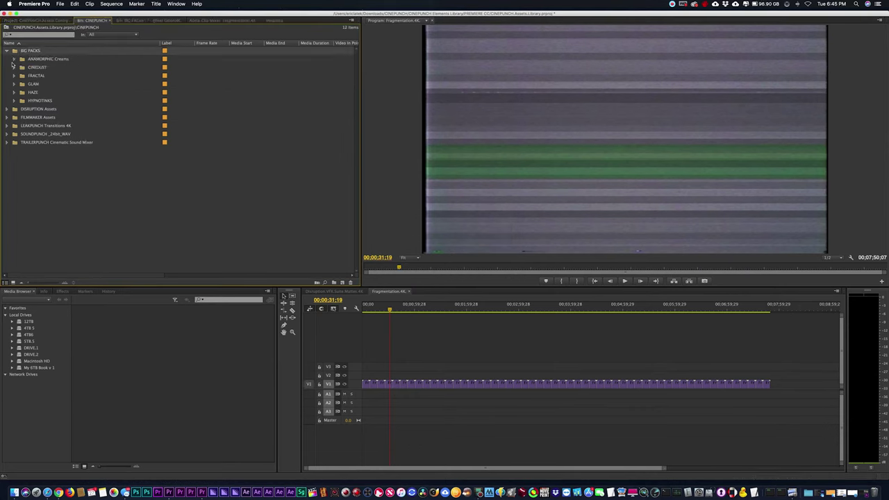
Import the CINEDUST 4K H264 folder from CINEDUST 4K PACK into the CINEDUST pack's Download & Import bin.
{"action": "left_click", "coordinate": [15, 67]}
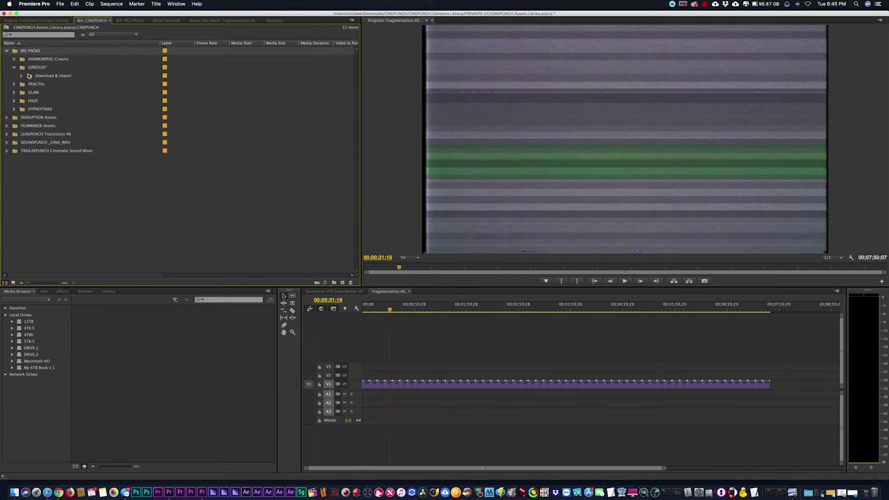
{"action": "left_click", "coordinate": [29, 76]}
{"action": "left_click", "coordinate": [61, 4]}
{"action": "left_click", "coordinate": [83, 144]}
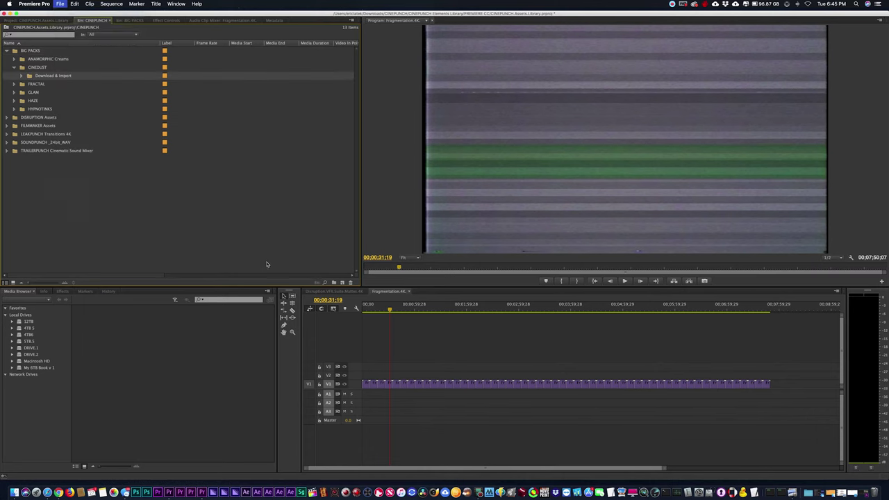
{"action": "left_click", "coordinate": [384, 104]}
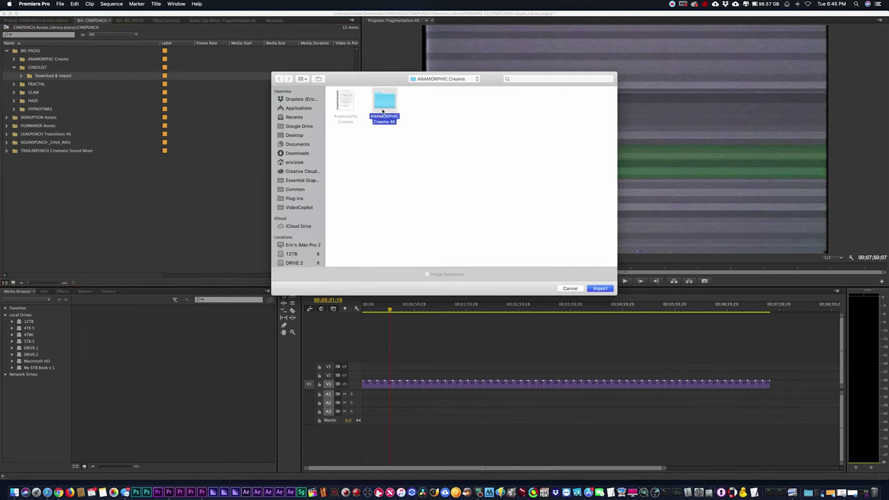
{"action": "left_click", "coordinate": [434, 80]}
{"action": "left_click", "coordinate": [434, 87]}
{"action": "double_click", "coordinate": [395, 143]}
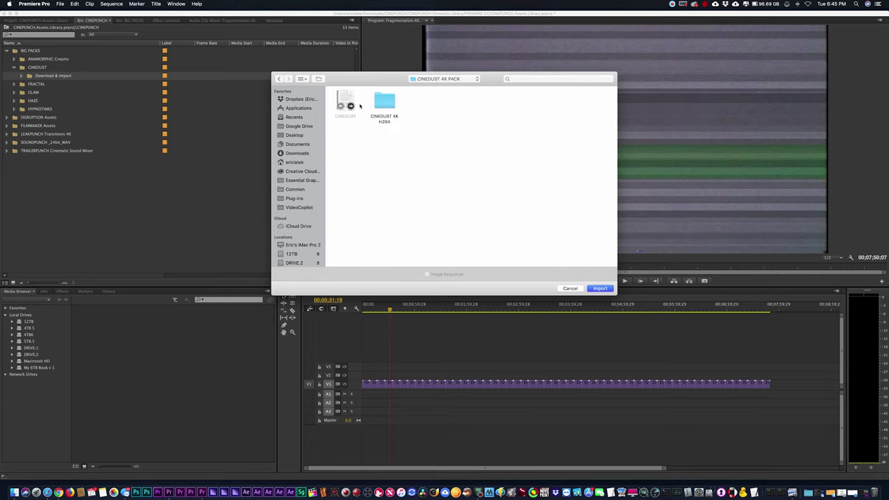
{"action": "left_click", "coordinate": [377, 103]}
{"action": "left_click", "coordinate": [600, 288]}
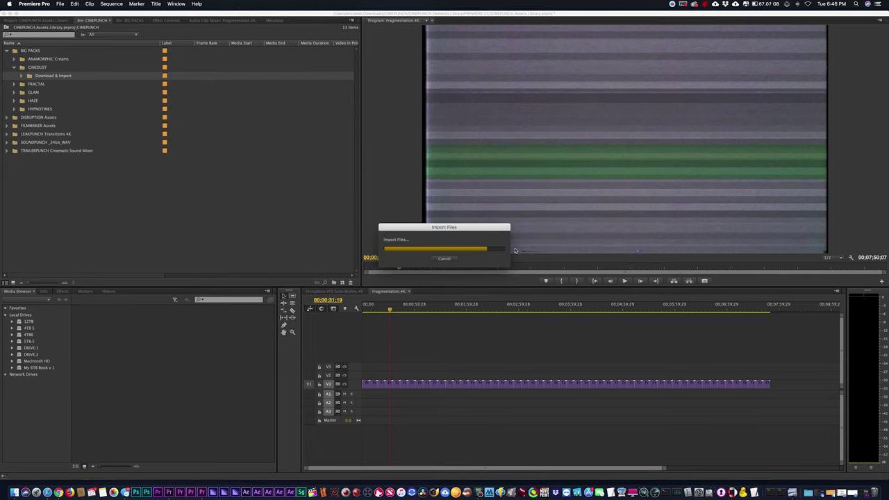
Expand the CINEDUST 4K H264 and Bokeh Winds Lite bins and preview the Bokeh_Winds_Lite_2.mp4 clip.
{"action": "left_click", "coordinate": [29, 84]}
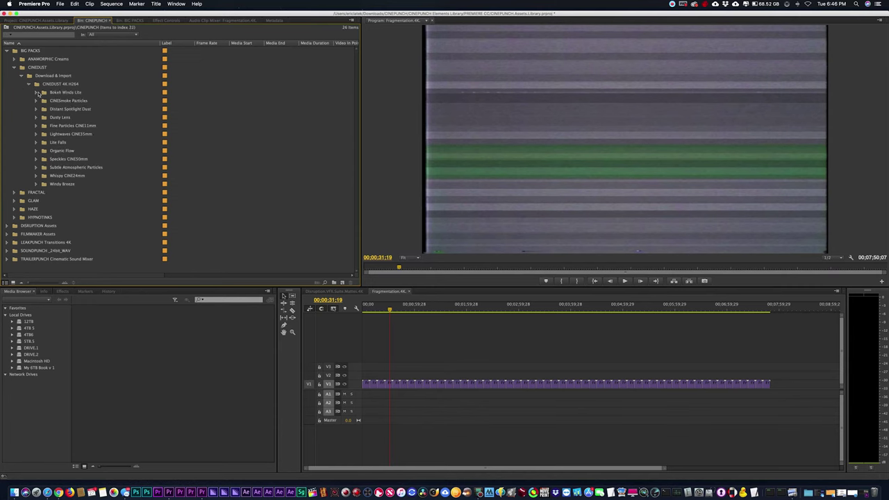
{"action": "left_click", "coordinate": [36, 92]}
{"action": "double_click", "coordinate": [51, 118]}
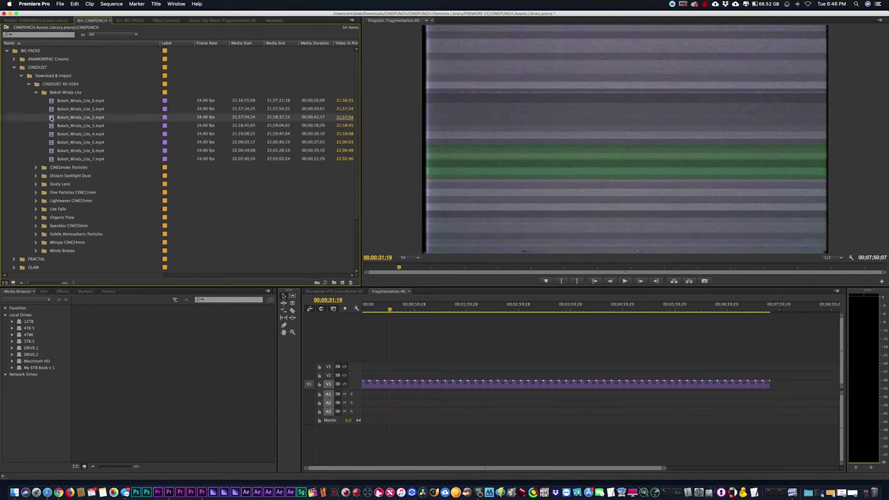
{"action": "key", "text": "space"}
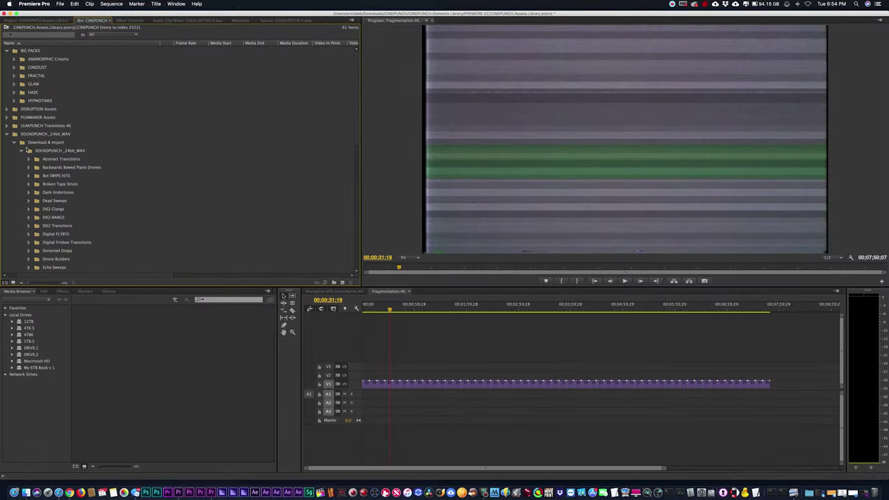
Collapse the SOUNDPUNCH _24bit_WAV and BIG PACKS bins and save the assets library project.
{"action": "left_click", "coordinate": [21, 150]}
{"action": "left_click", "coordinate": [14, 143]}
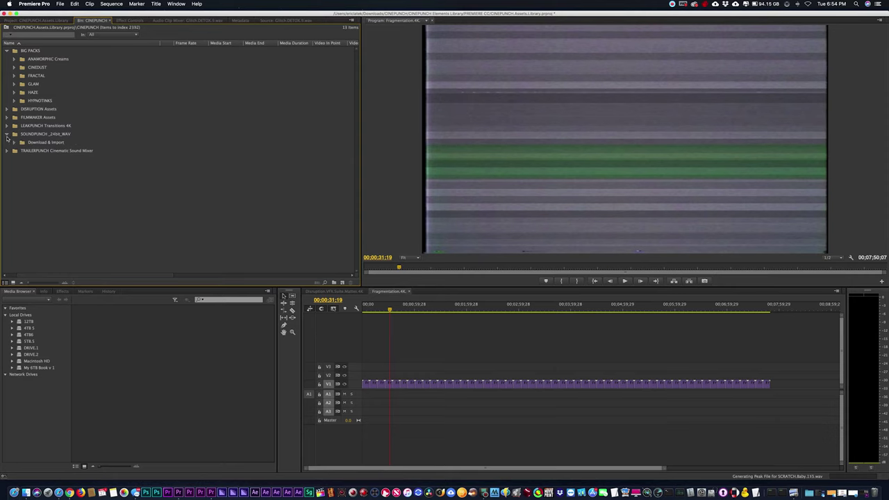
{"action": "left_click", "coordinate": [7, 135]}
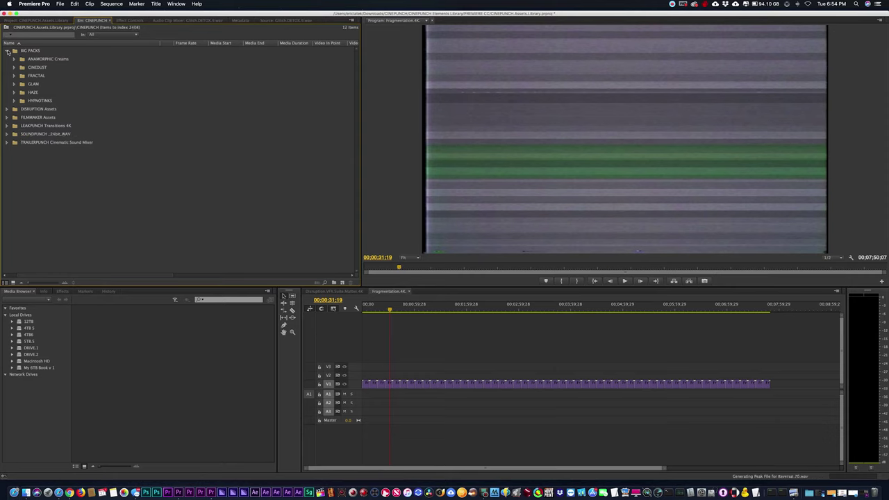
{"action": "left_click", "coordinate": [7, 52]}
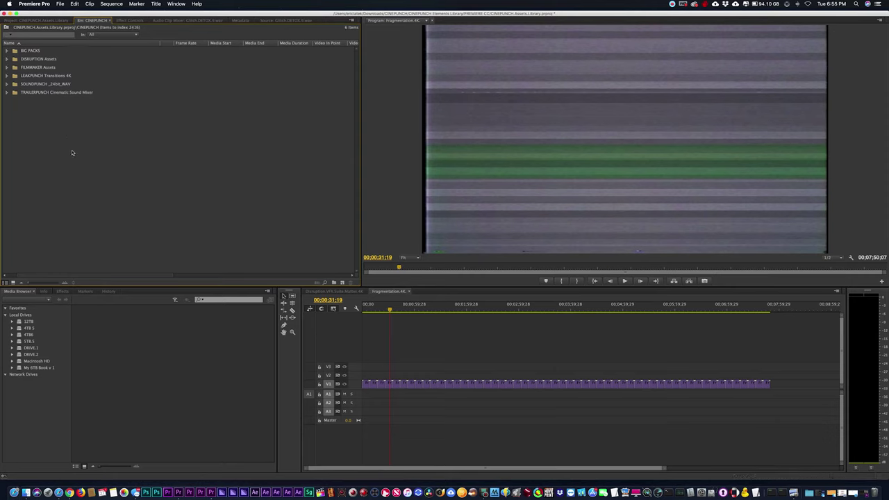
{"action": "key", "text": "super+s"}
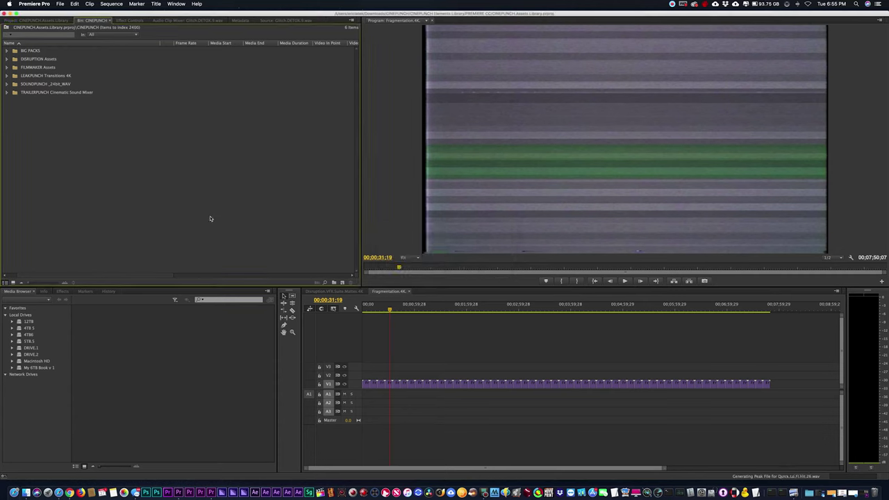
Switch to Premiere Pro CC with the SPEEDFX 2019 Testing project and import the entire CINEPUNCH.Assets.Library.prproj project.
{"action": "left_click", "coordinate": [208, 488]}
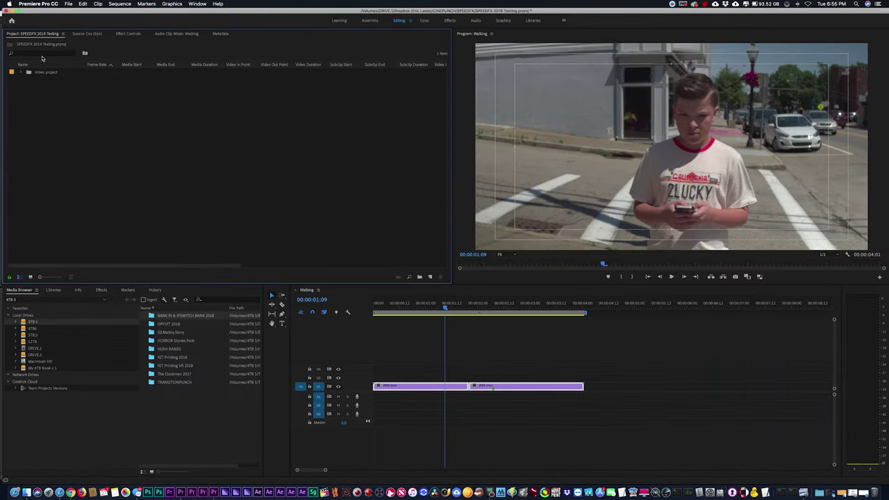
{"action": "left_click", "coordinate": [68, 5]}
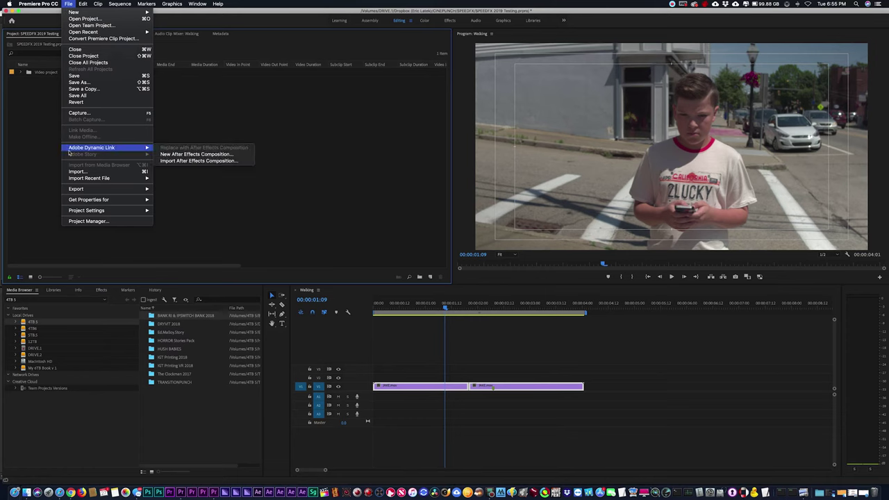
{"action": "left_click", "coordinate": [97, 172]}
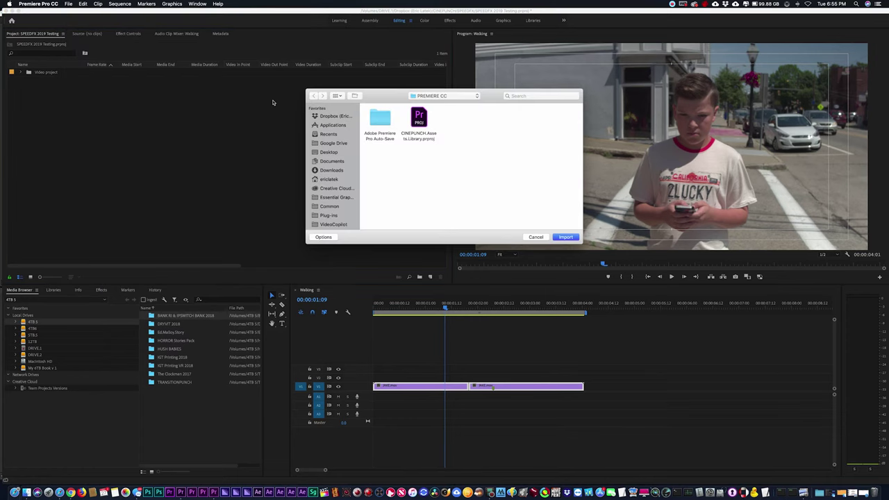
{"action": "left_click", "coordinate": [420, 115]}
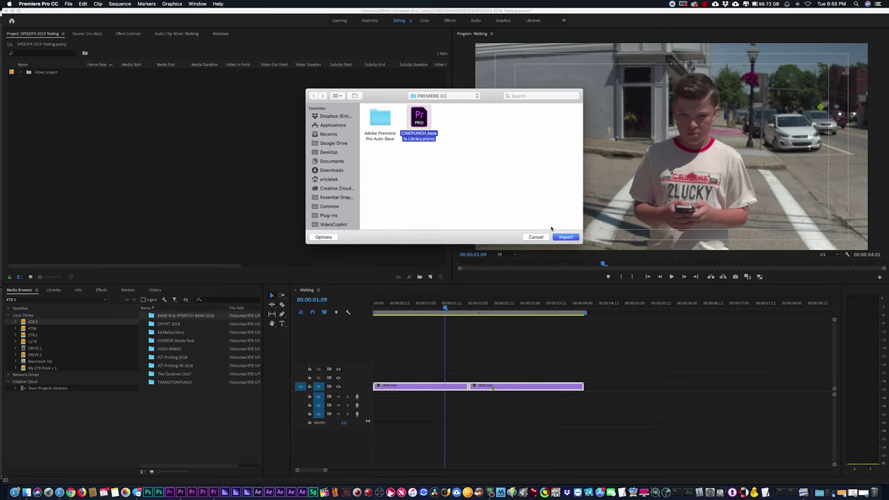
{"action": "left_click", "coordinate": [565, 236]}
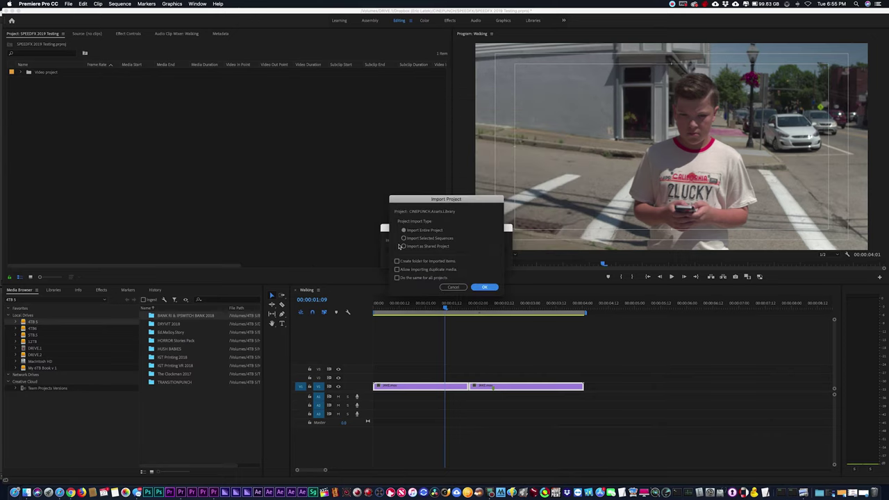
{"action": "left_click", "coordinate": [486, 288]}
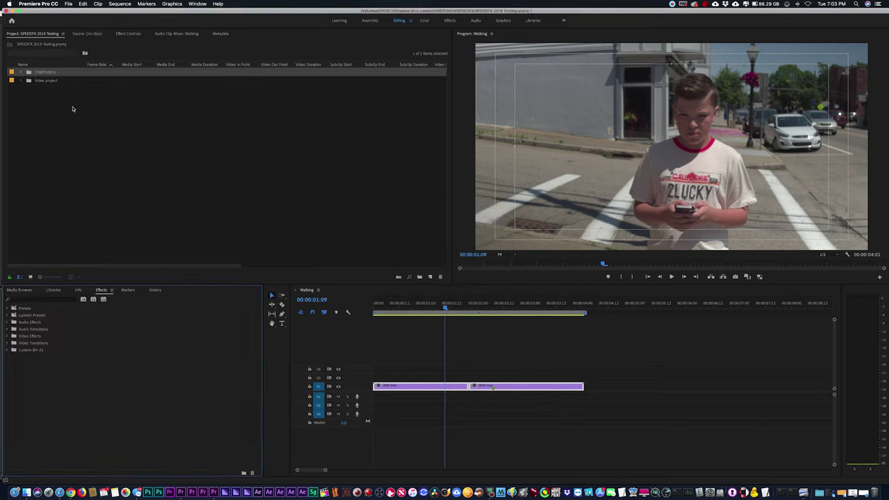
Browse the SOUNDPUNCH _24bit_WAV folders inside the CINEPUNCH bin, widening the Name column to read them, and collapse the sound bin.
{"action": "left_click", "coordinate": [21, 72]}
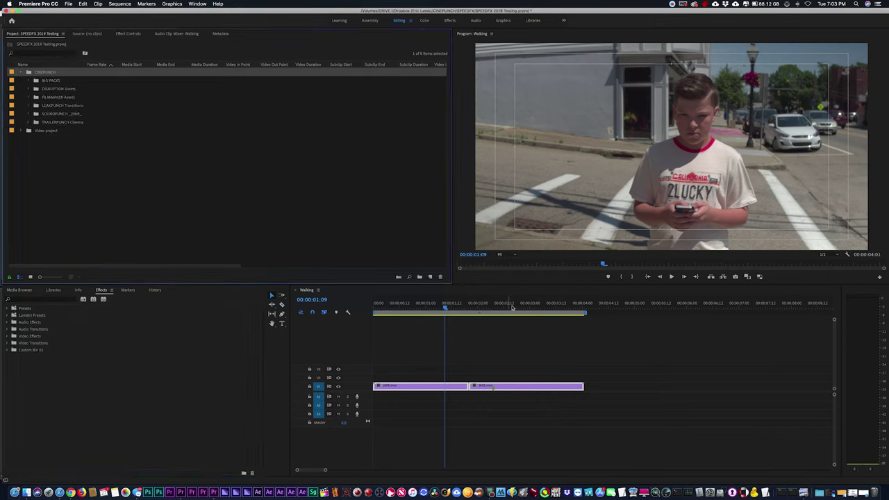
{"action": "left_click", "coordinate": [28, 114]}
{"action": "left_click", "coordinate": [35, 122]}
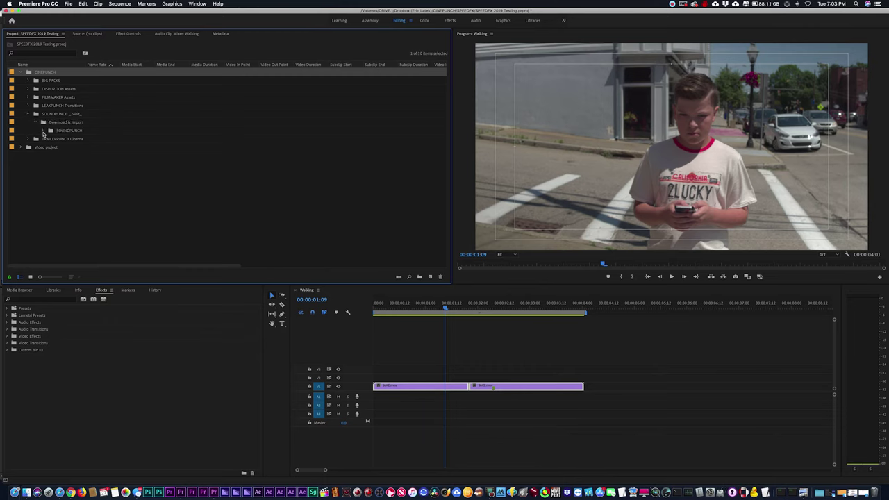
{"action": "left_click", "coordinate": [43, 130]}
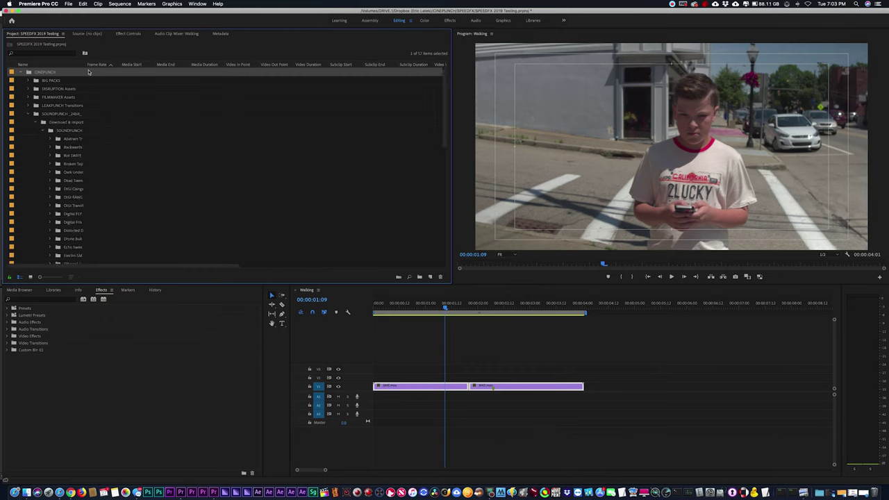
{"action": "left_click_drag", "start_coordinate": [85, 65], "coordinate": [142, 68]}
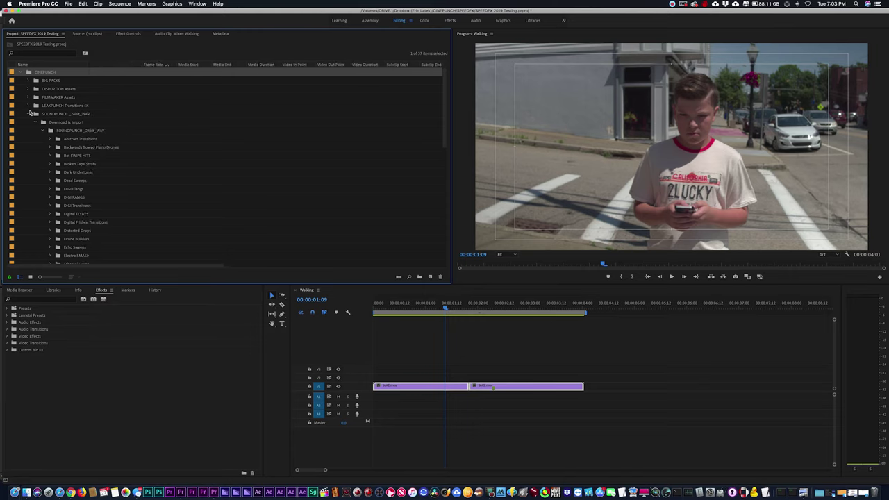
{"action": "left_click", "coordinate": [30, 114]}
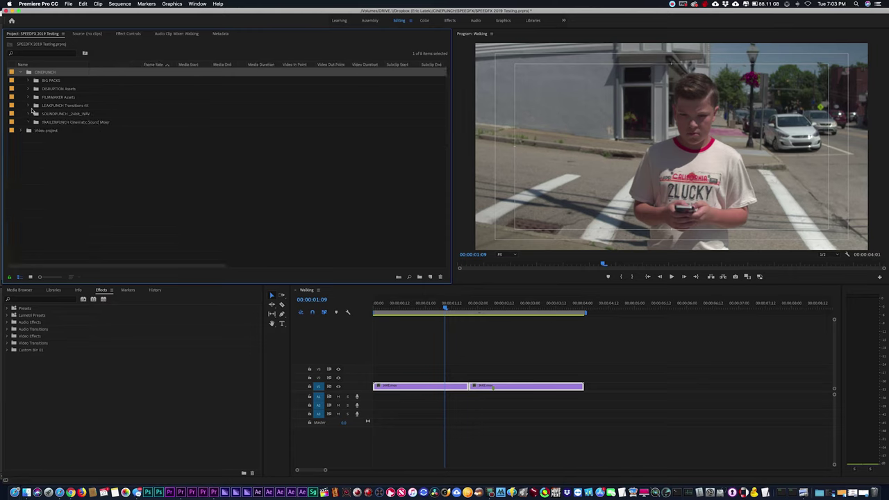
Open the GLAM clip bin inside CINEPUNCH > BIG PACKS > GLAM > Download & Import.
{"action": "left_click", "coordinate": [28, 82]}
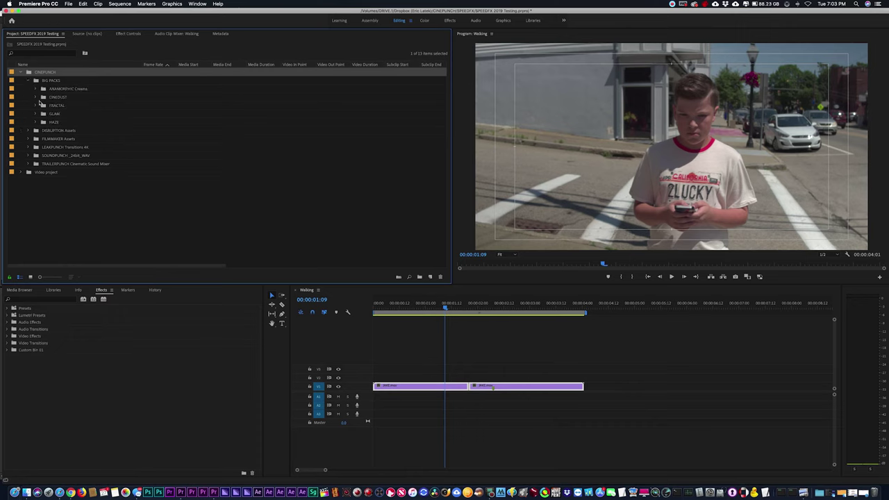
{"action": "left_click", "coordinate": [36, 114]}
{"action": "left_click", "coordinate": [43, 122]}
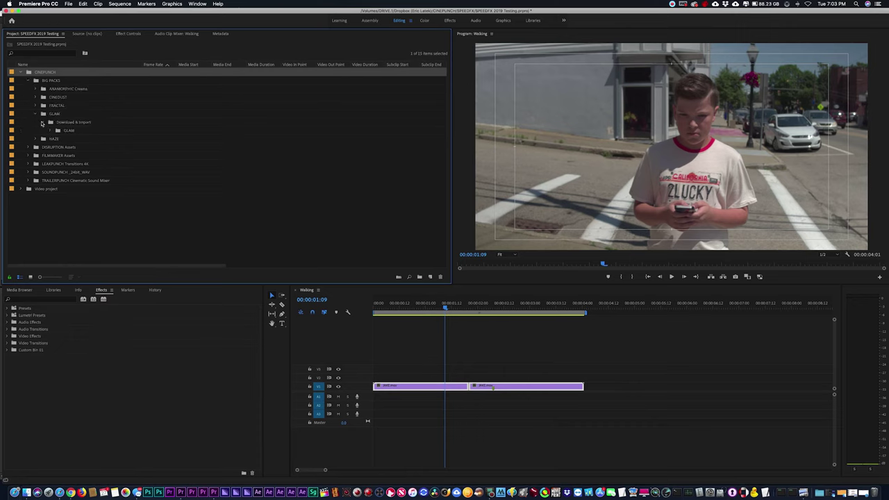
{"action": "left_click", "coordinate": [50, 130]}
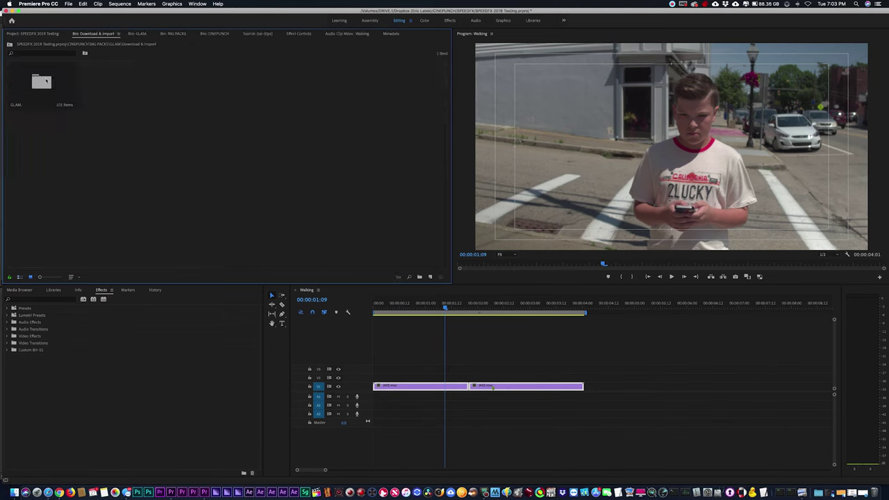
{"action": "double_click", "coordinate": [41, 83]}
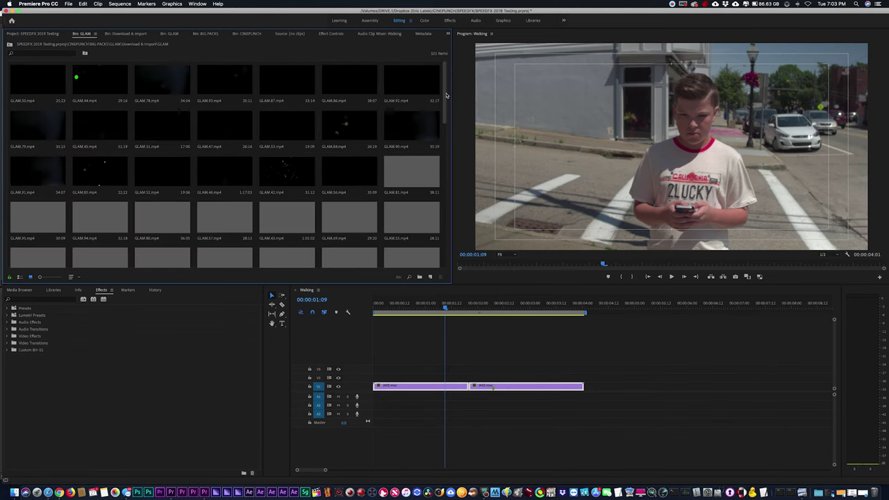
Place the GLAM.69.mp4 clip on a new V4 track at the start of the Walking sequence.
{"action": "left_click_drag", "start_coordinate": [446, 95], "coordinate": [446, 105]}
{"action": "left_click", "coordinate": [231, 142]}
{"action": "left_click", "coordinate": [357, 186]}
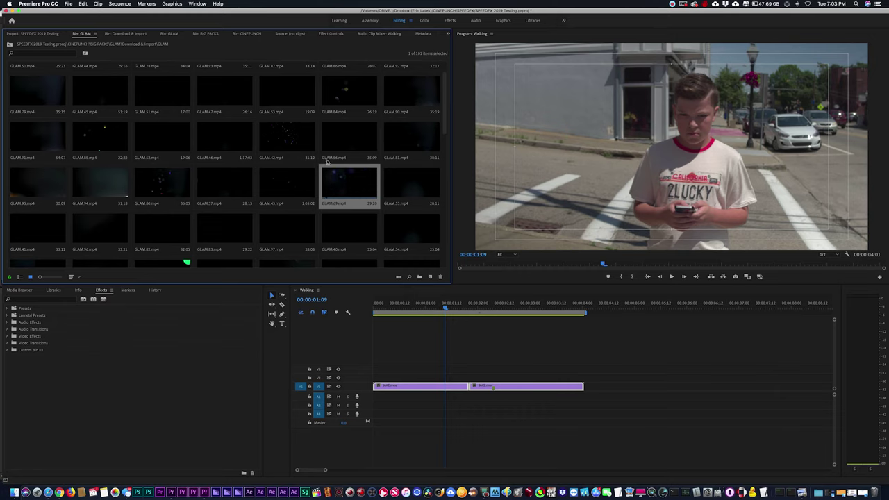
{"action": "left_click_drag", "start_coordinate": [343, 189], "coordinate": [379, 361]}
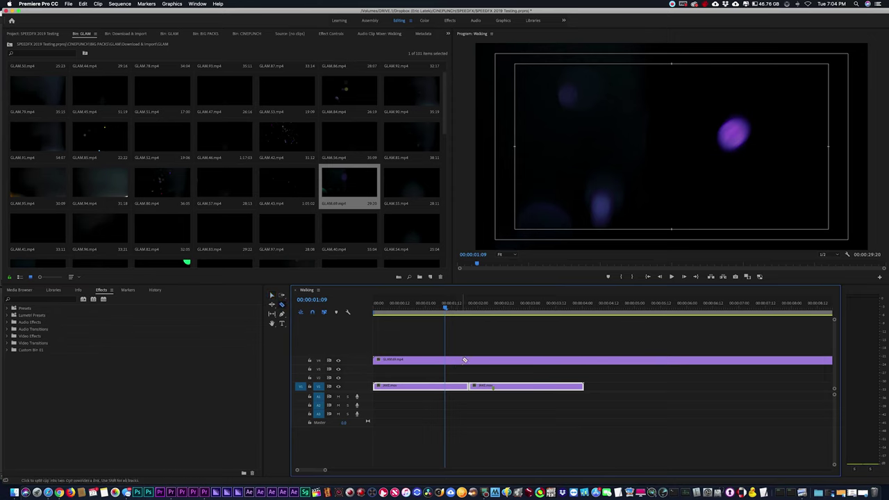
Cut the GLAM.69.mp4 clip on V4 at 00:00:01:10 and delete the part after the cut.
{"action": "mouse_move", "coordinate": [447, 307]}
{"action": "left_mouse_down"}
{"action": "mouse_move", "coordinate": [475, 306]}
{"action": "mouse_move", "coordinate": [448, 306]}
{"action": "left_mouse_up"}
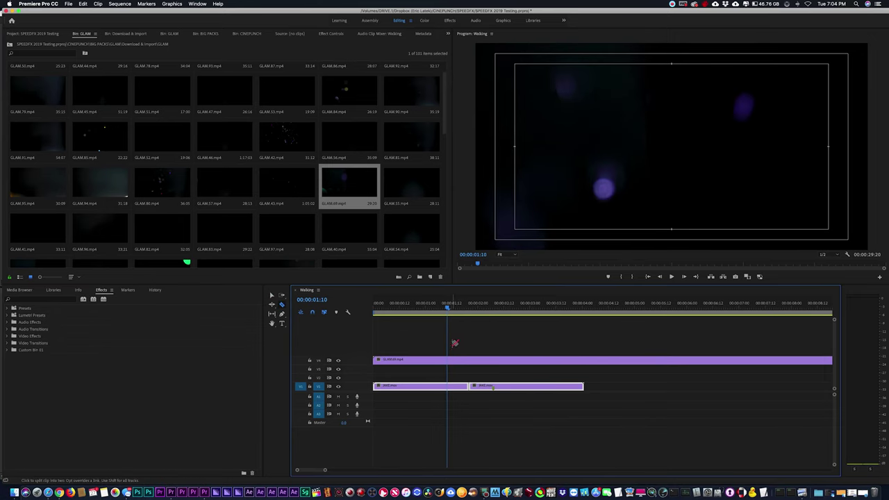
{"action": "left_click", "coordinate": [448, 360]}
{"action": "left_click", "coordinate": [469, 360]}
{"action": "key", "text": "Delete"}
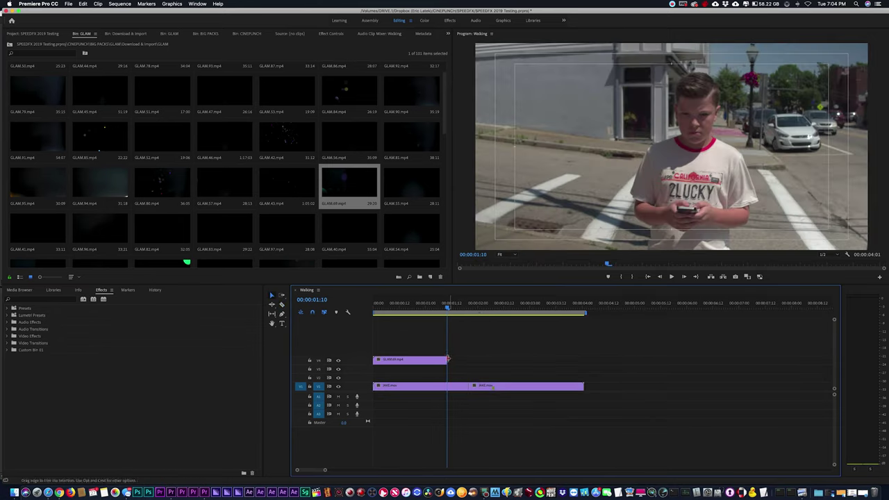
Move the shortened GLAM.69.mp4 clip over the cut between the two V1 clips and apply Scale to Frame Size.
{"action": "left_click_drag", "start_coordinate": [432, 359], "coordinate": [465, 359]}
{"action": "right_click", "coordinate": [465, 359]}
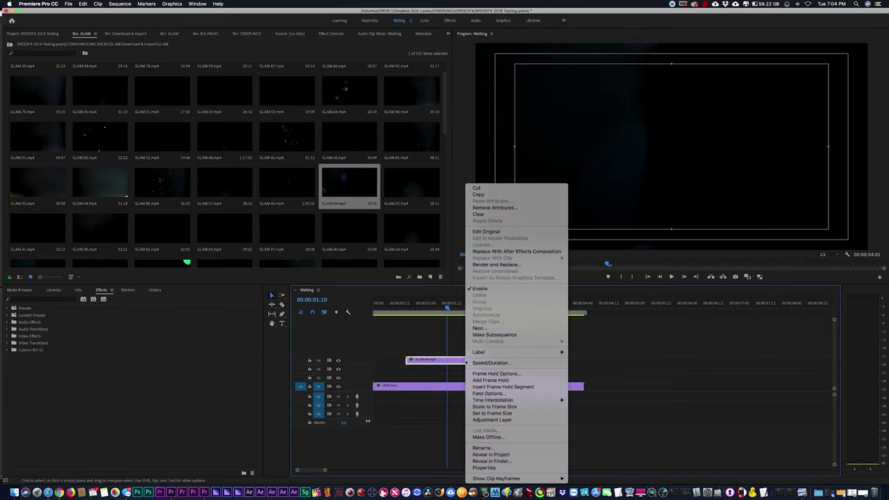
{"action": "left_click", "coordinate": [473, 406]}
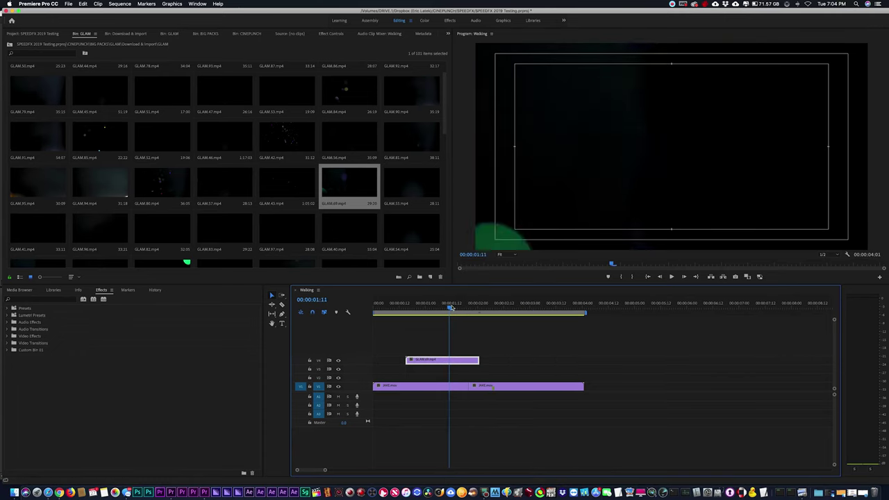
Set the GLAM.69.mp4 clip's blend mode to Linear Dodge (Add) and play back the result.
{"action": "left_click_drag", "start_coordinate": [448, 307], "coordinate": [431, 306]}
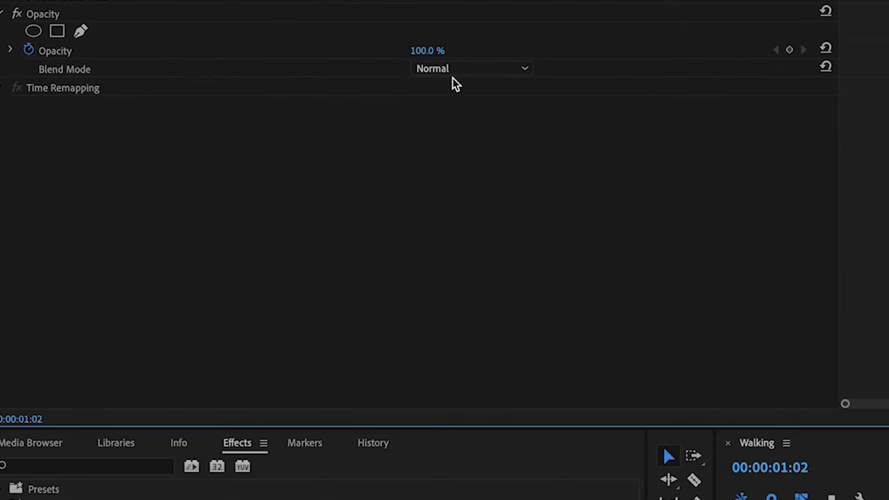
{"action": "left_click", "coordinate": [451, 70]}
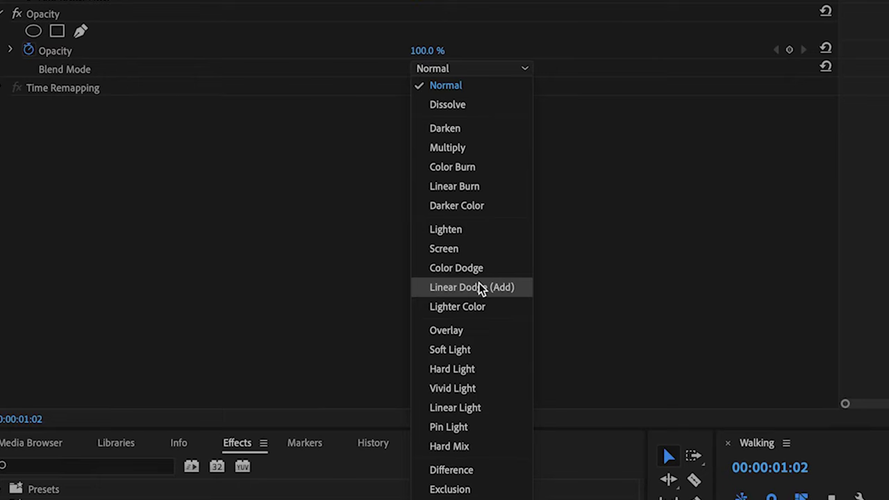
{"action": "left_click", "coordinate": [478, 286]}
{"action": "key", "text": "space"}
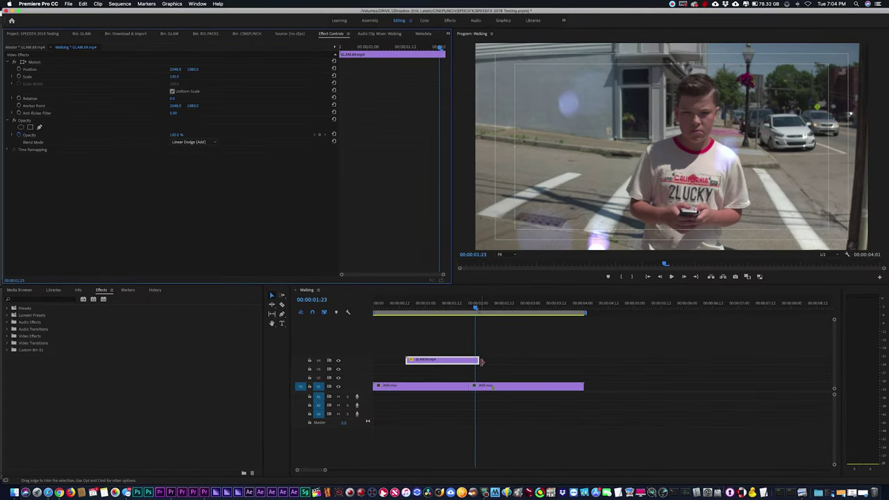
Extend the GLAM.69.mp4 clip from the sequence start to nearly the end of the V1 footage and play it back.
{"action": "mouse_move", "coordinate": [478, 359]}
{"action": "left_mouse_down"}
{"action": "mouse_move", "coordinate": [580, 352]}
{"action": "mouse_move", "coordinate": [469, 365]}
{"action": "left_mouse_up"}
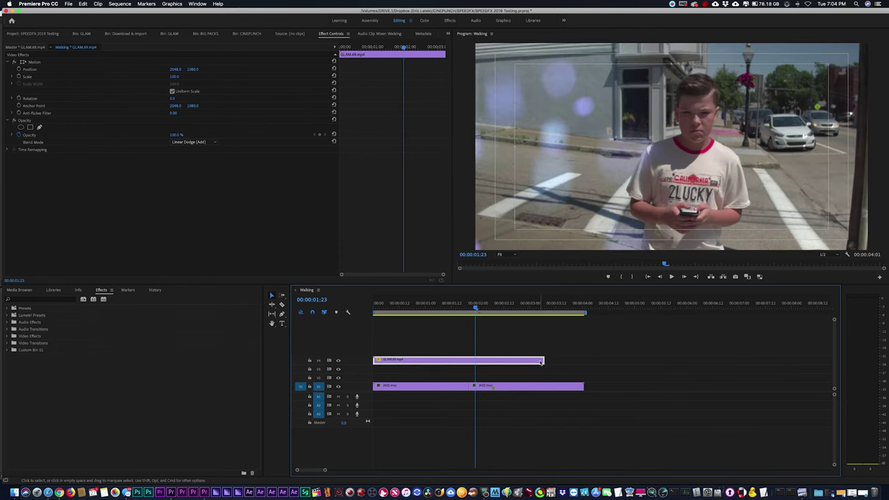
{"action": "left_click_drag", "start_coordinate": [541, 361], "coordinate": [576, 359]}
{"action": "key", "text": "space"}
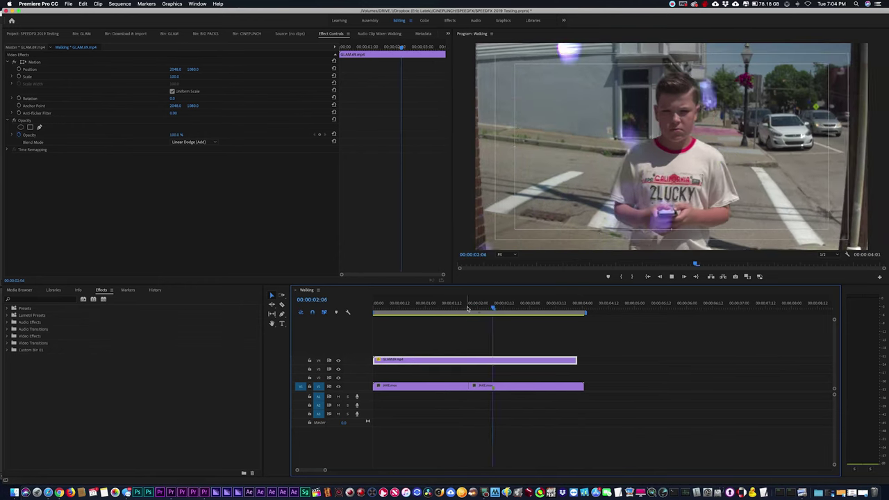
{"action": "key", "text": "space"}
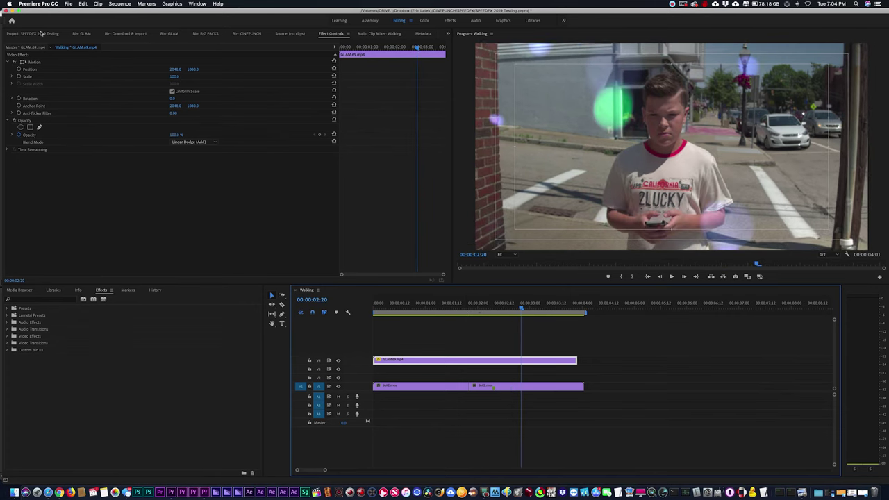
Open the FRACTAL clip bin inside BIG PACKS > FRACTAL > Download & Import and remove GLAM.69.mp4 from the Walking sequence.
{"action": "left_click", "coordinate": [82, 34]}
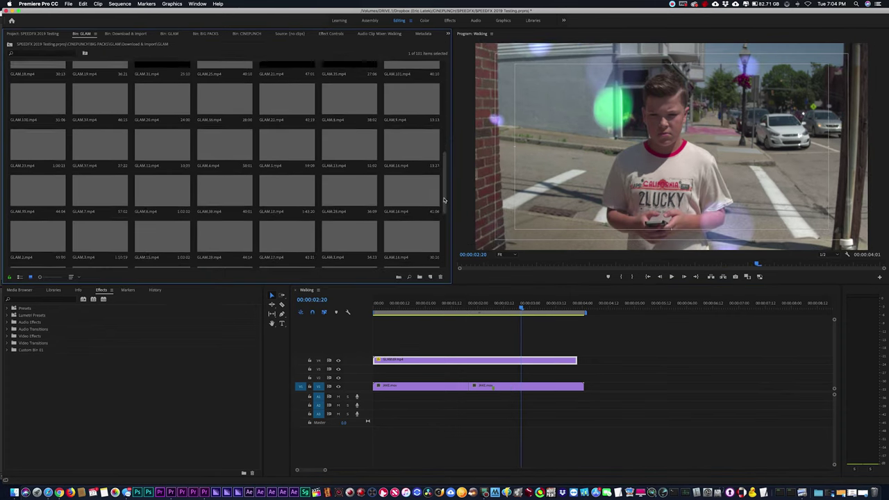
{"action": "scroll", "coordinate": [417, 173], "scroll_direction": "down", "scroll_amount": 1}
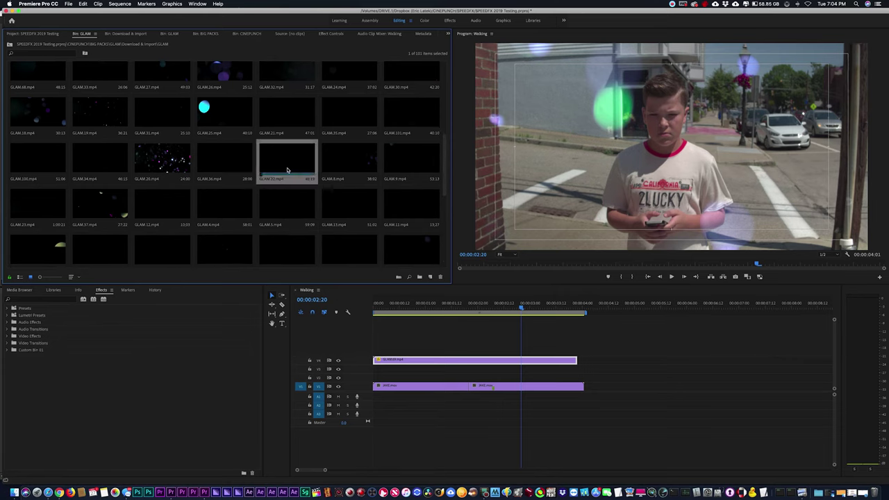
{"action": "left_click", "coordinate": [216, 33]}
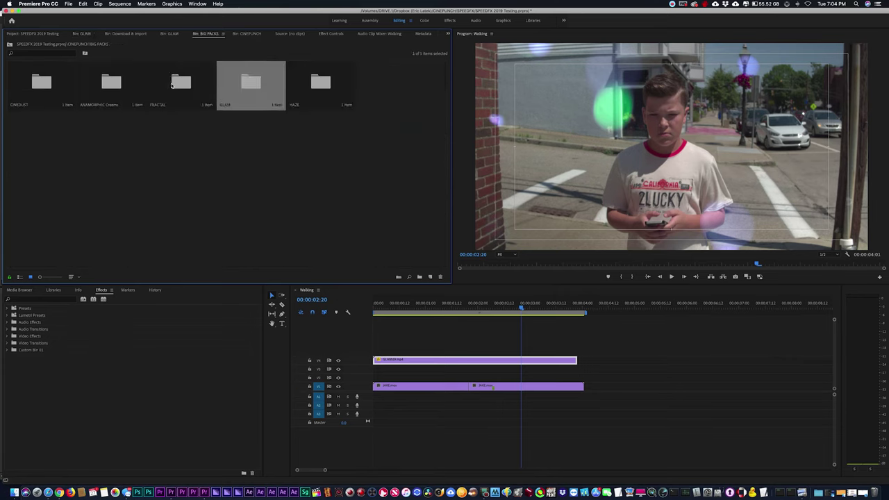
{"action": "double_click", "coordinate": [178, 85]}
{"action": "double_click", "coordinate": [41, 85]}
{"action": "double_click", "coordinate": [41, 85]}
{"action": "left_click_drag", "start_coordinate": [444, 79], "coordinate": [446, 172]}
{"action": "key", "text": "super+z"}
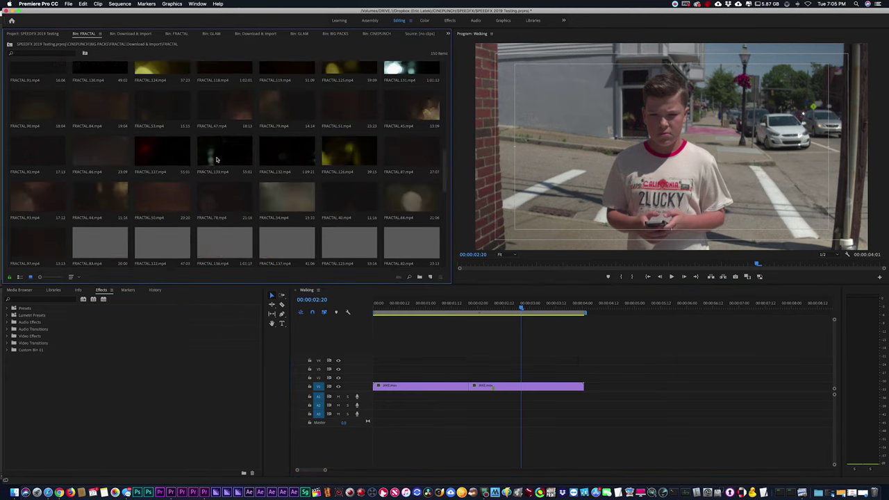
Open FRACTAL.126.mp4 as the source clip and mark its range from 00:35:02:08 to 00:35:07:16.
{"action": "left_click", "coordinate": [224, 150]}
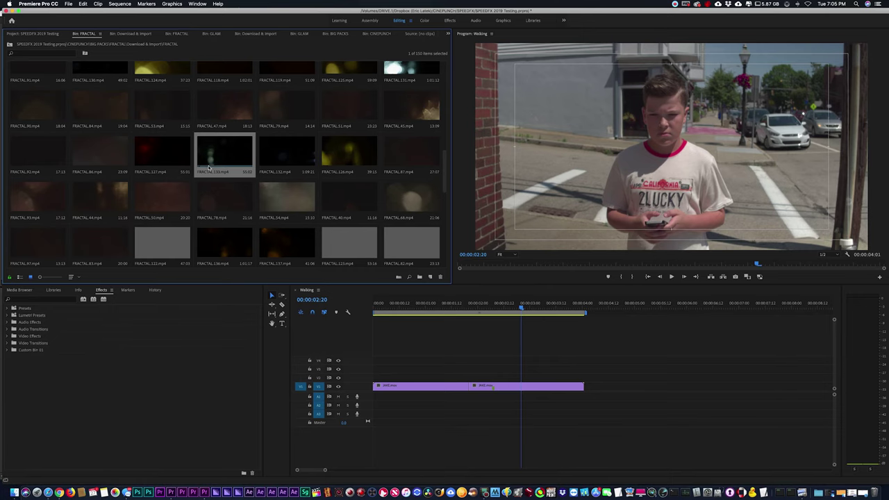
{"action": "double_click", "coordinate": [342, 156]}
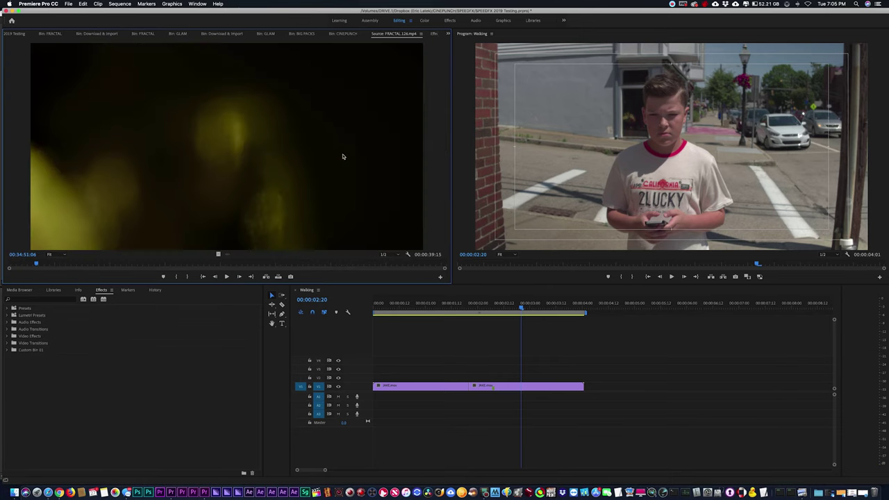
{"action": "left_click", "coordinate": [157, 264]}
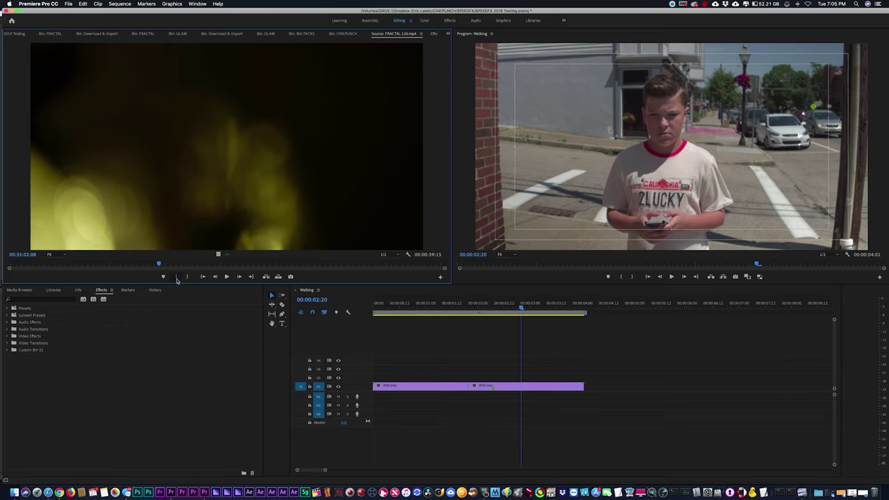
{"action": "left_click", "coordinate": [177, 277]}
{"action": "left_click_drag", "start_coordinate": [162, 263], "coordinate": [217, 264]}
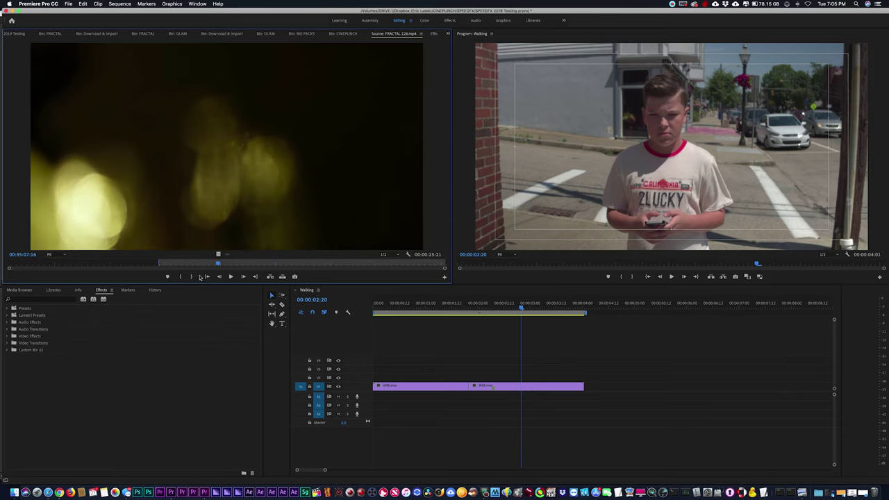
{"action": "left_click", "coordinate": [190, 276]}
Place the marked FRACTAL.126.mp4 range at the start of V2 and trim its end to match the V1 footage.
{"action": "left_click_drag", "start_coordinate": [208, 179], "coordinate": [349, 381]}
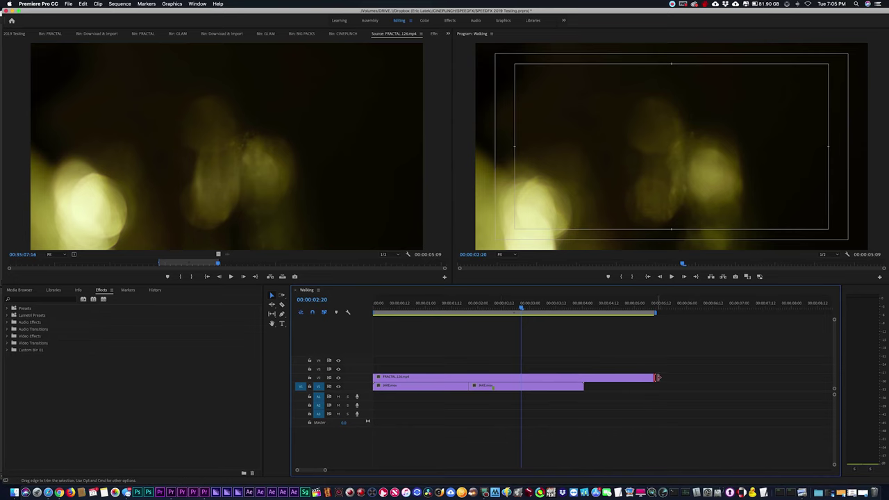
{"action": "left_click_drag", "start_coordinate": [657, 377], "coordinate": [583, 377]}
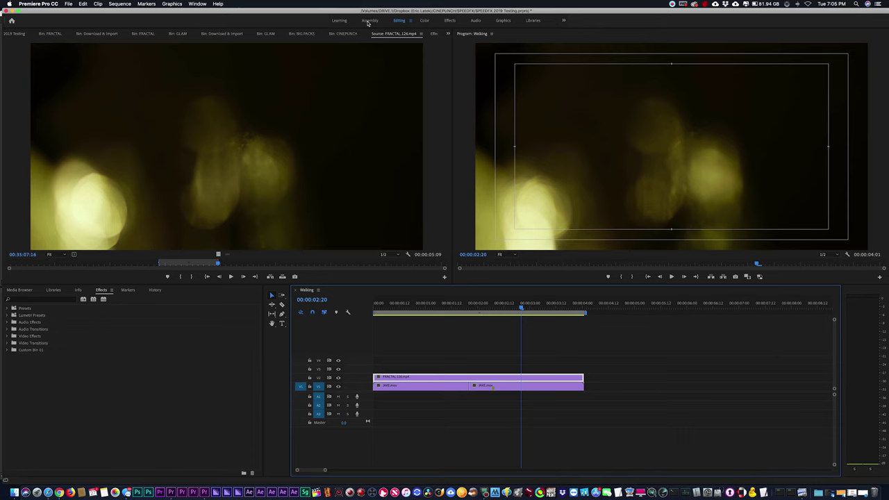
Set the FRACTAL.126.mp4 clip's blend mode to Linear Dodge (Add) and play the sequence.
{"action": "left_click", "coordinate": [449, 33]}
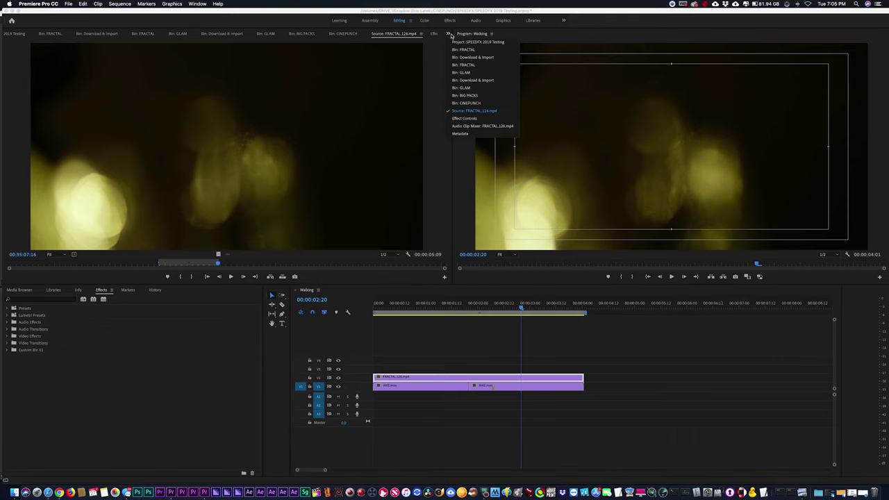
{"action": "left_click", "coordinate": [463, 118]}
{"action": "left_click", "coordinate": [194, 142]}
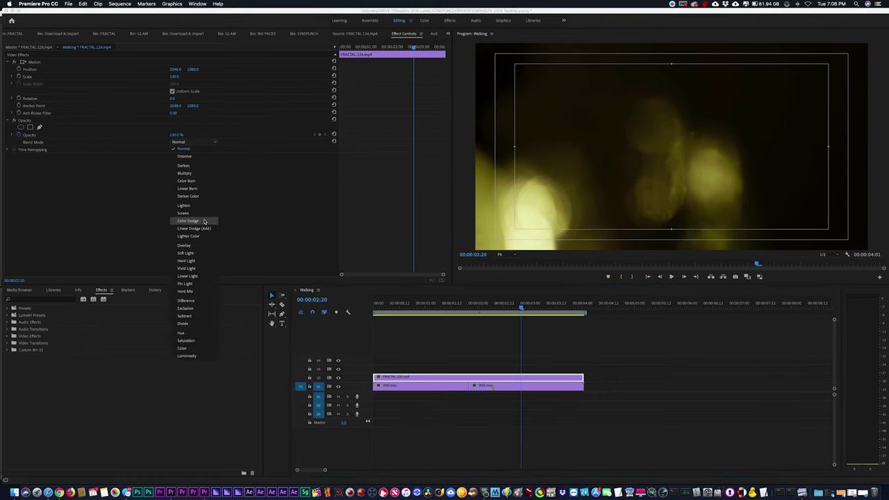
{"action": "left_click", "coordinate": [193, 229]}
{"action": "key", "text": "space"}
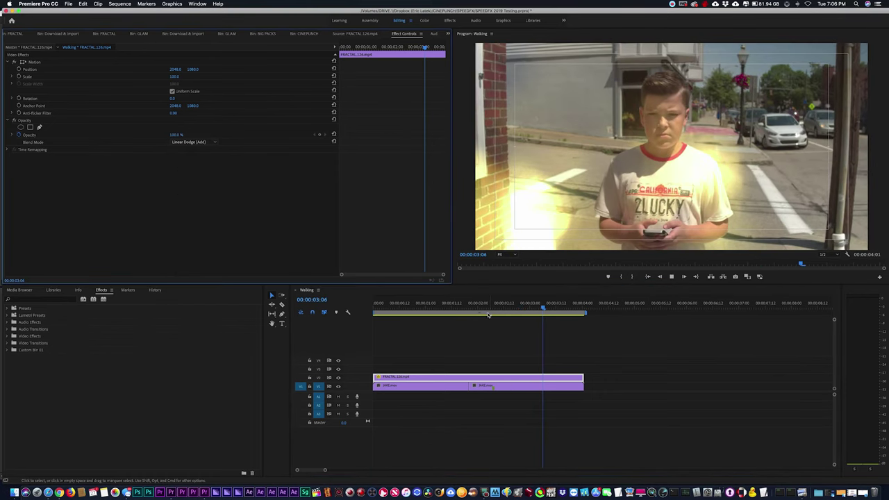
Lower the FRACTAL.126.mp4 clip's opacity to about 42% and play the sequence.
{"action": "left_click_drag", "start_coordinate": [176, 135], "coordinate": [146, 134]}
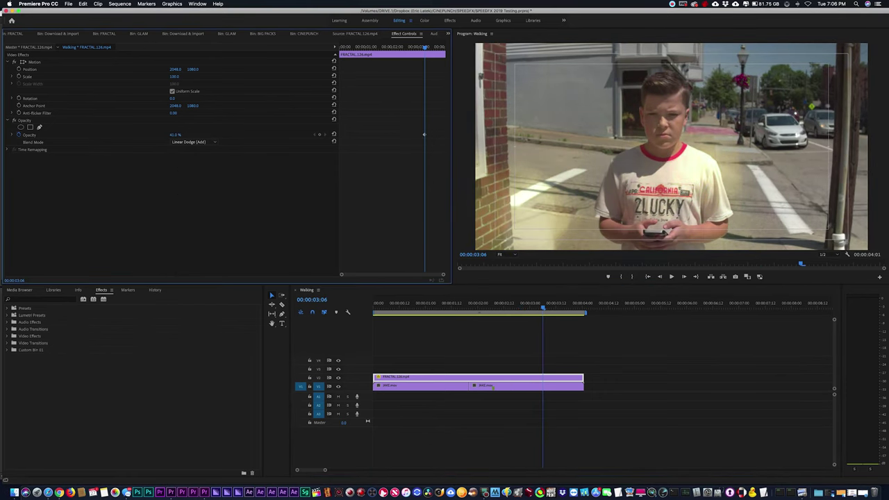
{"action": "key", "text": "space"}
{"action": "key", "text": "space"}
Open the 4K Lomo Flares bin inside BIG PACKS > ANAMORPHIC Creams > Download & Import > ANAMORPHIC Creams 4K.
{"action": "key", "text": "shift+1"}
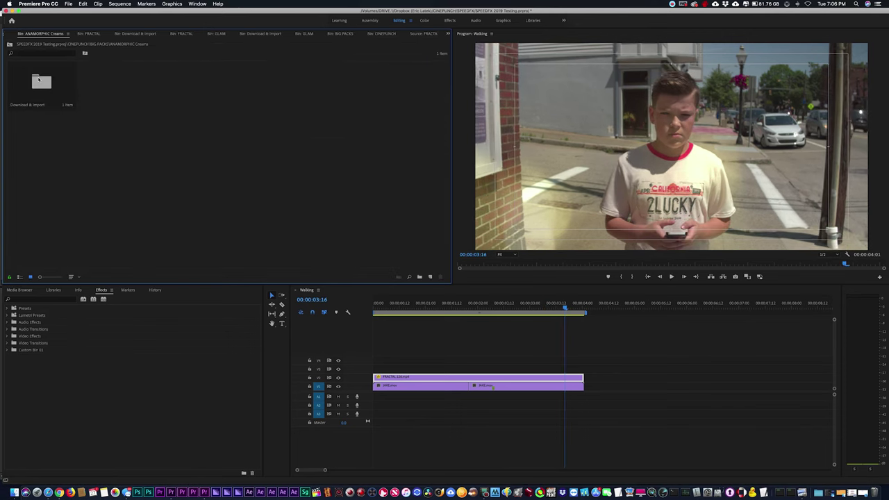
{"action": "double_click", "coordinate": [40, 81]}
{"action": "double_click", "coordinate": [39, 80]}
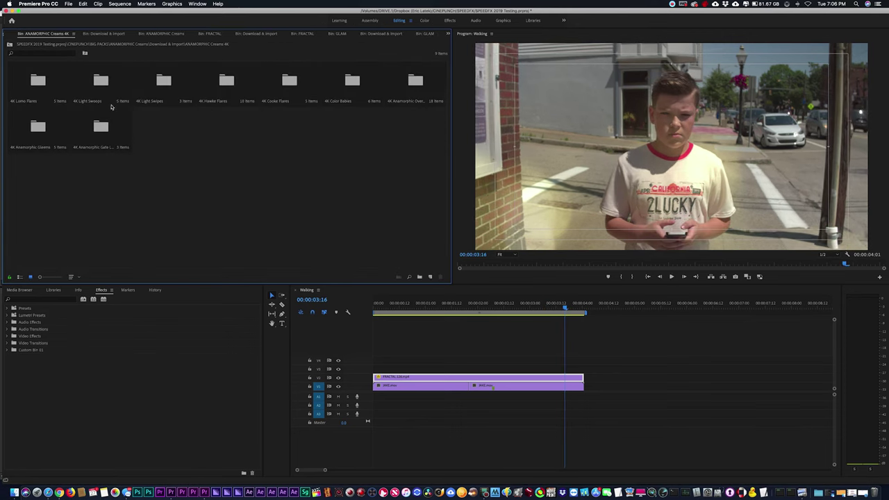
{"action": "double_click", "coordinate": [40, 80]}
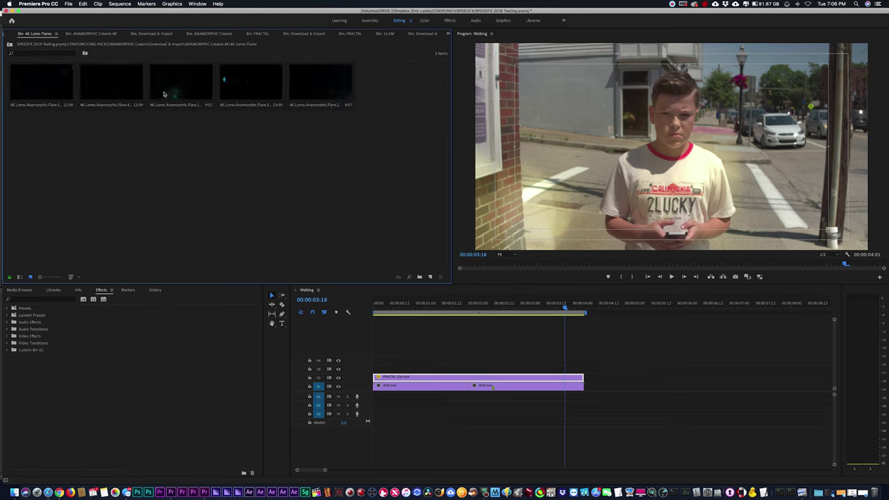
Open 4K.Lomo.Anamorphic.Flare.1.mov as the source clip and mark its range from 00:55:02:12 to 00:55:03:13.
{"action": "left_click", "coordinate": [193, 93]}
{"action": "double_click", "coordinate": [196, 89]}
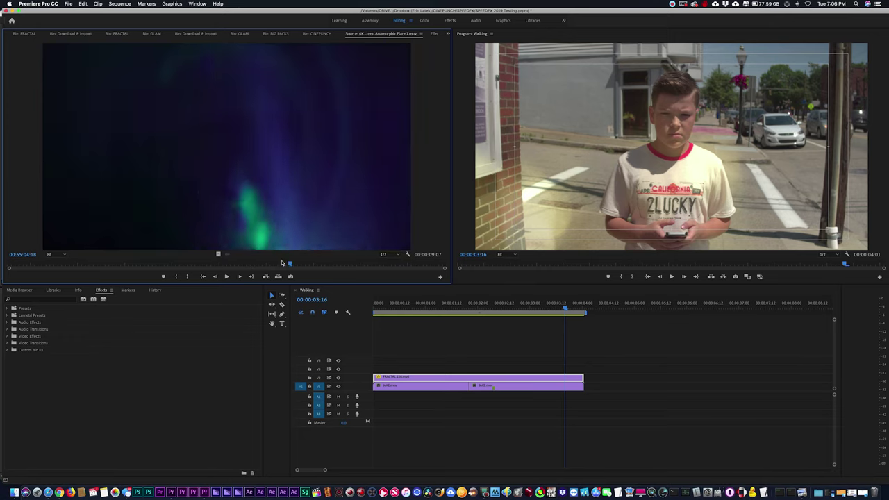
{"action": "left_click", "coordinate": [225, 263]}
{"action": "left_click_drag", "start_coordinate": [226, 262], "coordinate": [195, 264]}
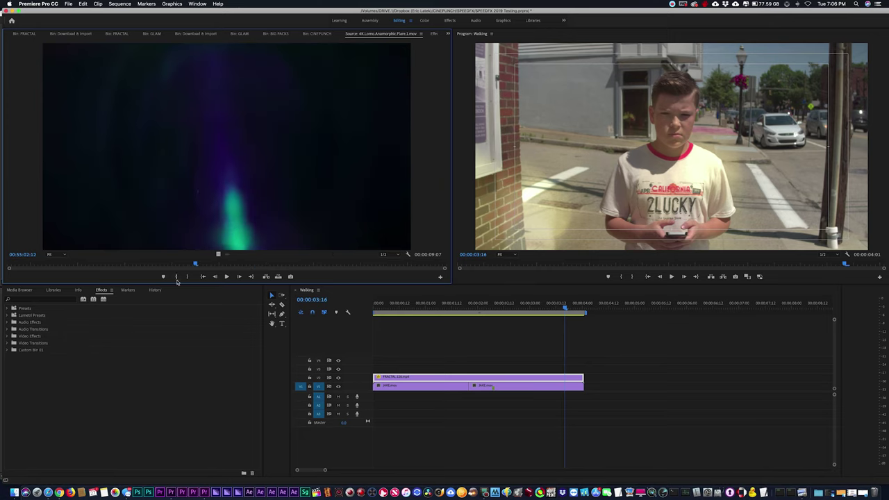
{"action": "left_click", "coordinate": [177, 280]}
{"action": "key", "text": "space"}
{"action": "key", "text": "space"}
{"action": "left_click", "coordinate": [191, 278]}
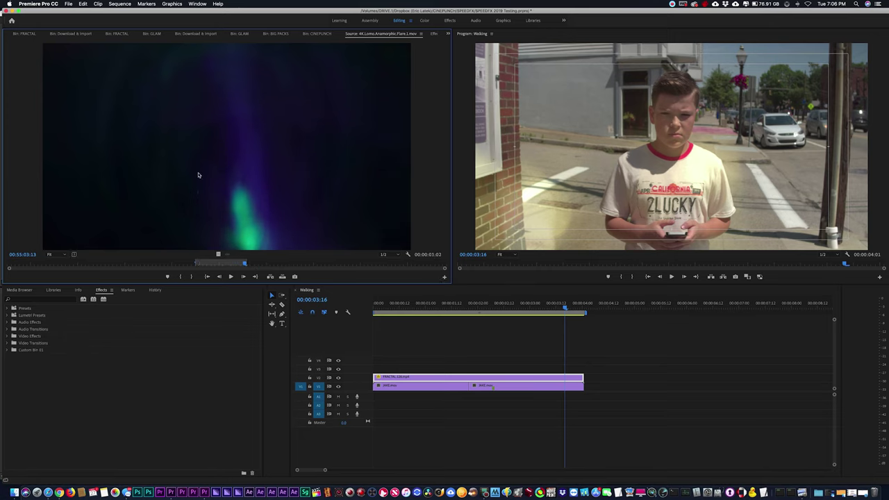
Place the marked Lomo flare range at the start of V3 and extend it to the end of the V1 footage.
{"action": "left_click_drag", "start_coordinate": [198, 175], "coordinate": [374, 369]}
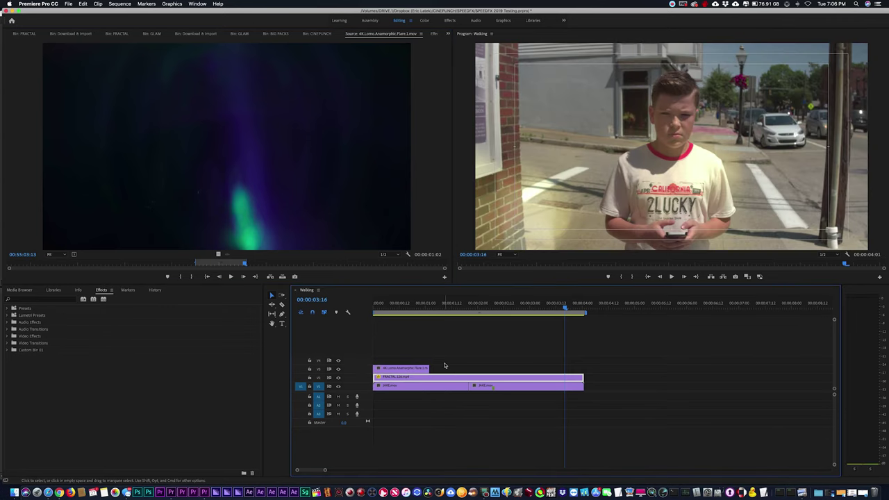
{"action": "left_click_drag", "start_coordinate": [429, 368], "coordinate": [583, 368]}
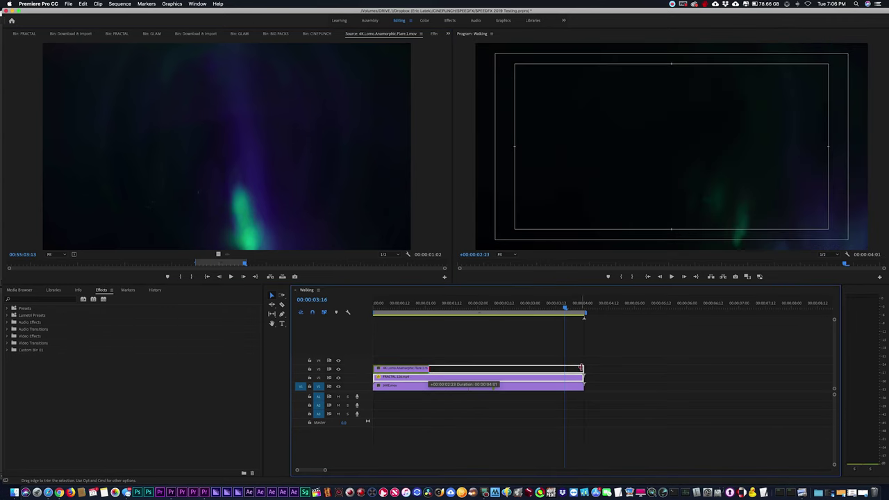
Set the 4K.Lomo.Anamorphic.Flare.1.mov clip's blend mode to Linear Dodge (Add).
{"action": "left_click", "coordinate": [540, 368]}
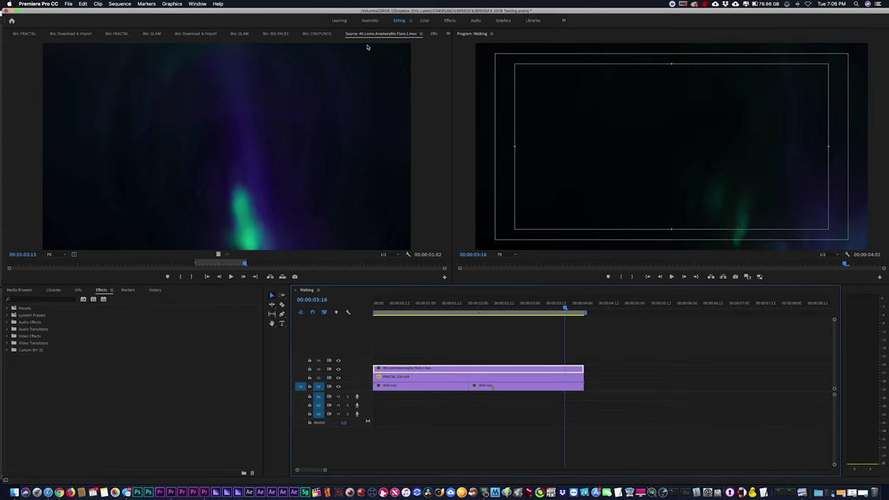
{"action": "left_click", "coordinate": [434, 34]}
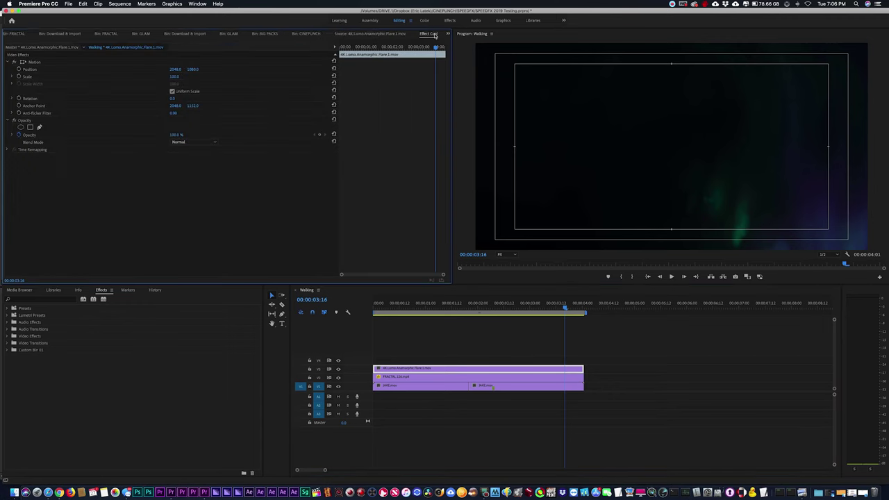
{"action": "left_click", "coordinate": [189, 145]}
{"action": "left_click", "coordinate": [206, 228]}
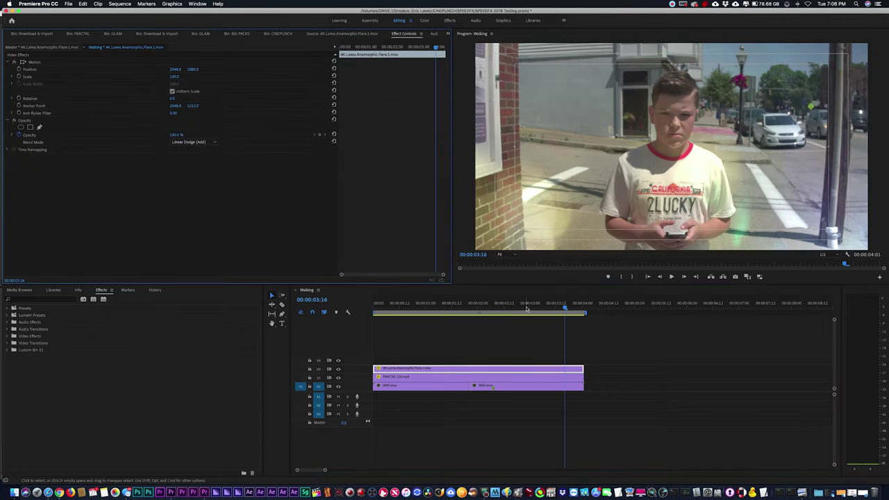
Set the FRACTAL_126.mp4 clip's opacity to 61% with a keyframe at 00:00:01:18.
{"action": "left_click_drag", "start_coordinate": [527, 307], "coordinate": [464, 308]}
{"action": "left_click", "coordinate": [423, 353]}
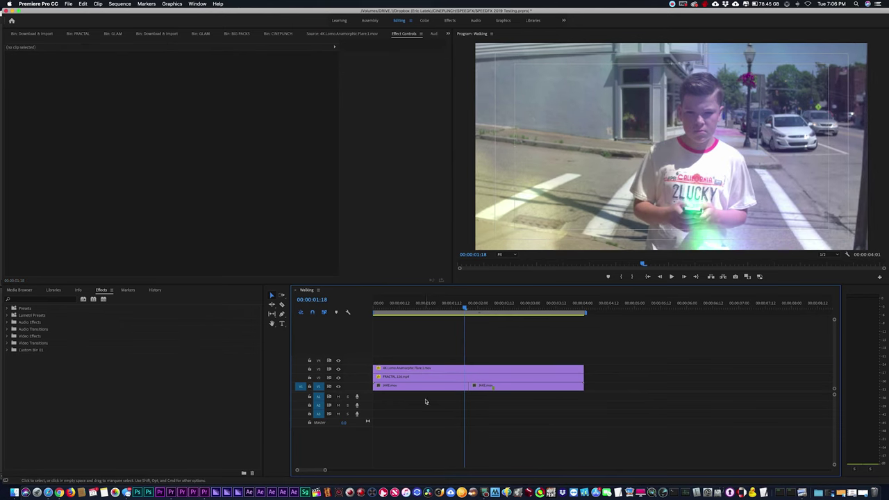
{"action": "left_click", "coordinate": [419, 381]}
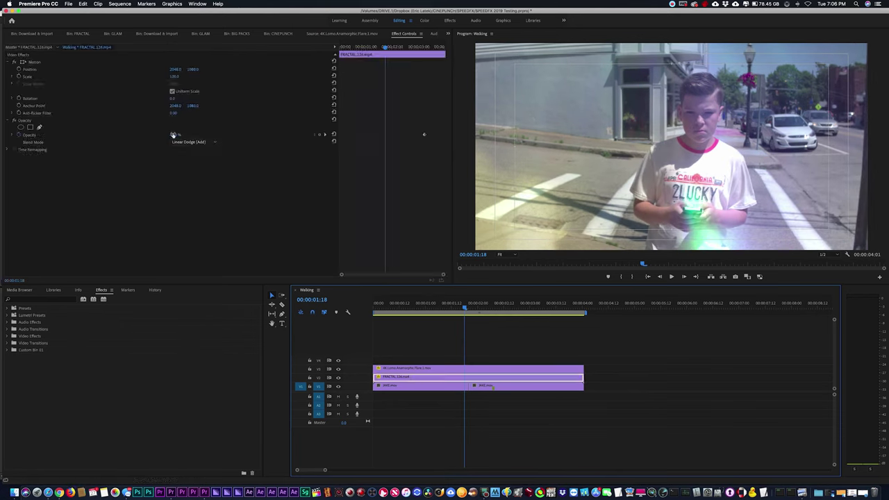
{"action": "left_click_drag", "start_coordinate": [175, 134], "coordinate": [177, 135]}
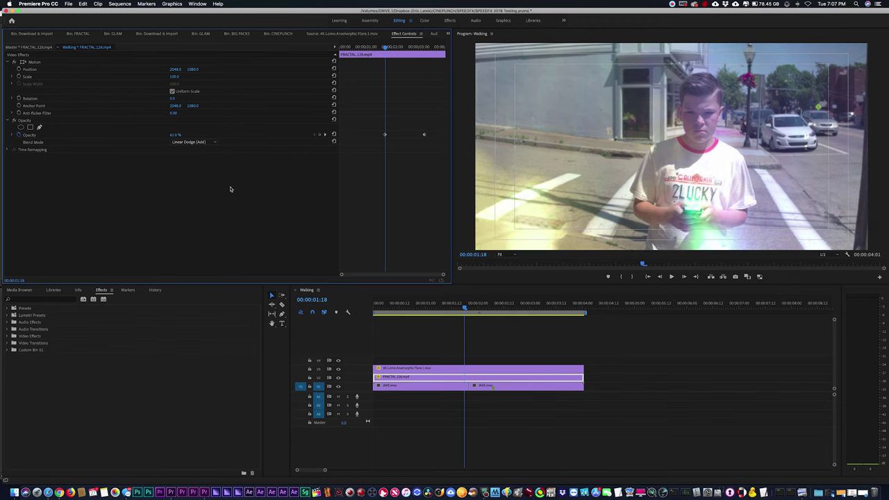
Open GLAM.20.mp4 from the GLAM bin as the source clip and mark a range of 00:00:01:15 ending at 14:23:48:18.
{"action": "left_click", "coordinate": [113, 34]}
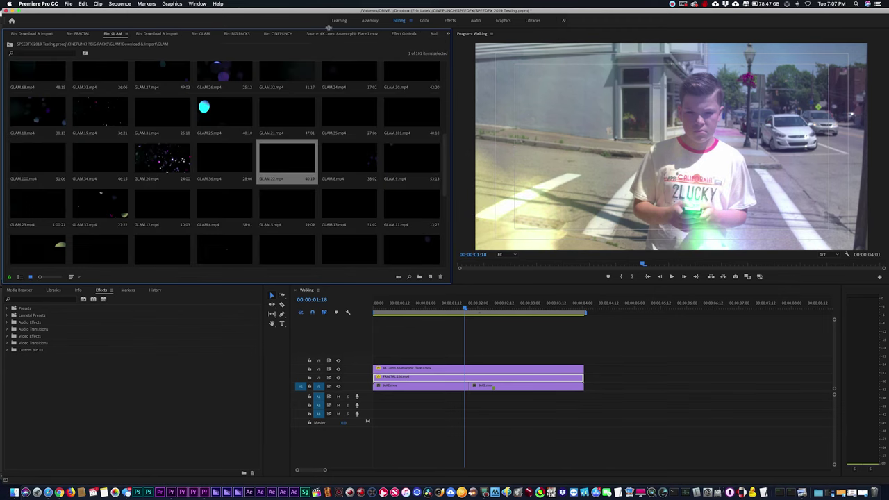
{"action": "double_click", "coordinate": [169, 157]}
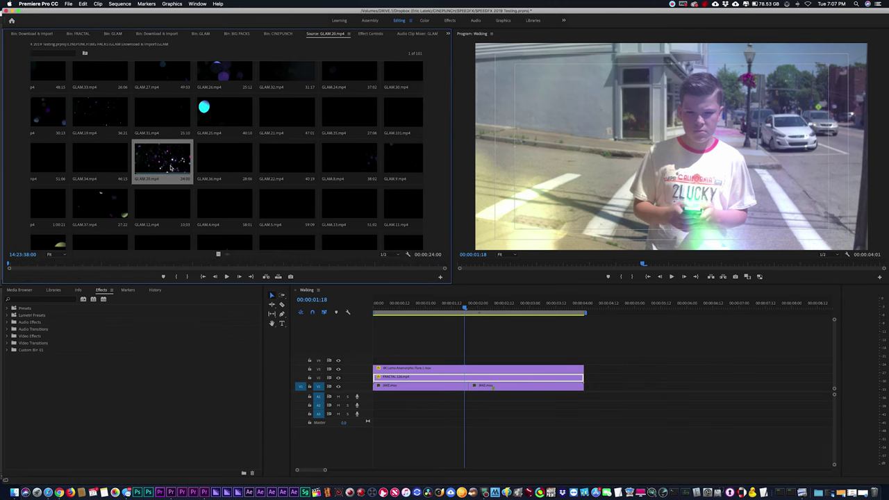
{"action": "key", "text": "space"}
{"action": "left_click_drag", "start_coordinate": [183, 264], "coordinate": [174, 264]}
{"action": "key", "text": "space"}
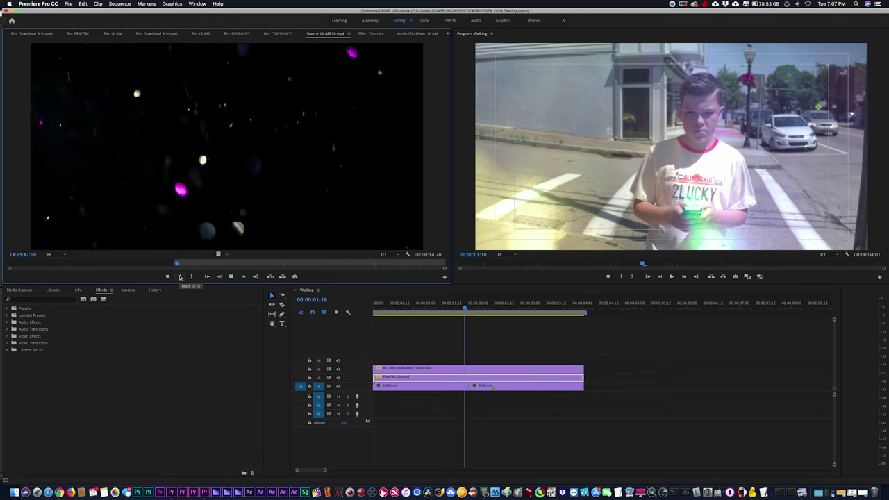
{"action": "key", "text": "space"}
{"action": "left_click", "coordinate": [192, 277]}
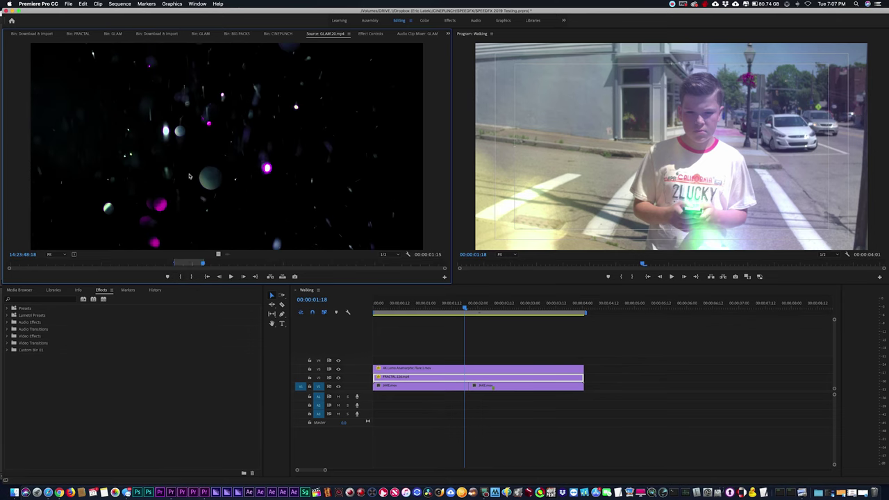
Layer the marked GLAM.20.mp4 range on V4 over the full V1 footage with the Linear Dodge (Add) blend mode.
{"action": "left_click_drag", "start_coordinate": [415, 314], "coordinate": [377, 361]}
{"action": "left_click_drag", "start_coordinate": [456, 360], "coordinate": [583, 360]}
{"action": "left_click", "coordinate": [509, 359]}
{"action": "left_click", "coordinate": [370, 33]}
{"action": "left_click", "coordinate": [194, 141]}
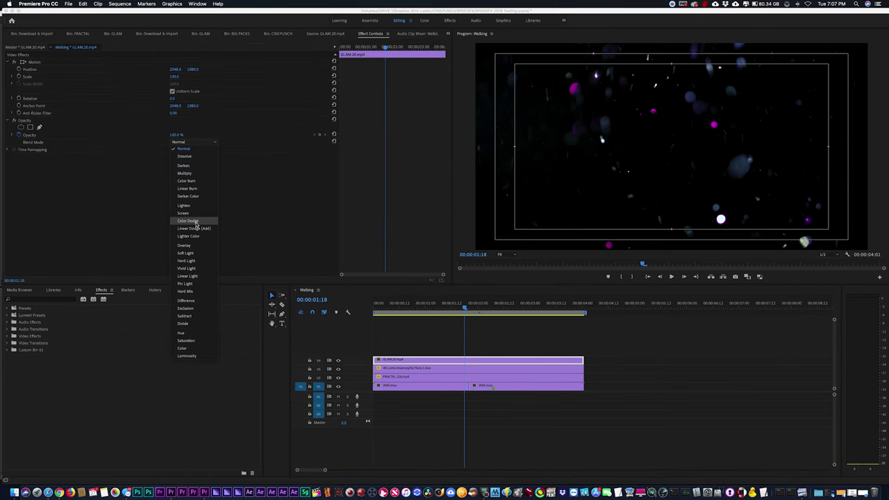
{"action": "left_click", "coordinate": [193, 228]}
{"action": "key", "text": "space"}
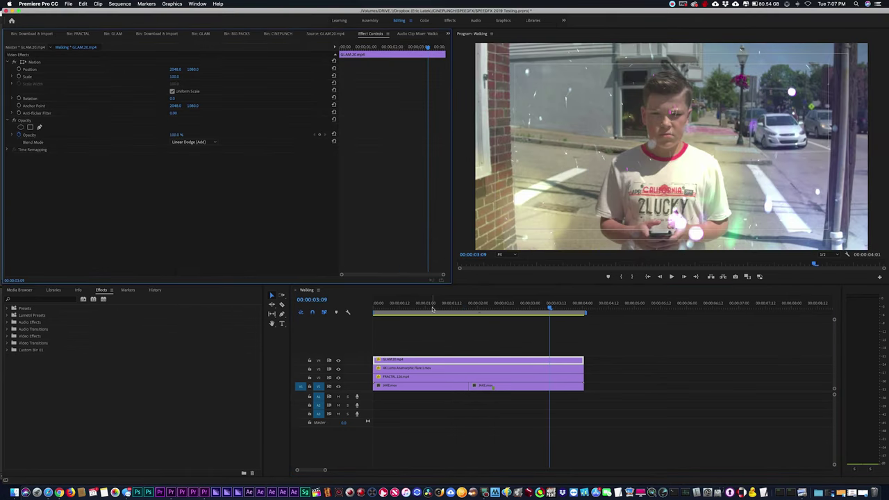
Browse the sound effect folders inside CINEPUNCH > SOUNDPUNCH _24bit_WAV > Download & Import.
{"action": "left_click", "coordinate": [271, 33]}
{"action": "double_click", "coordinate": [238, 86]}
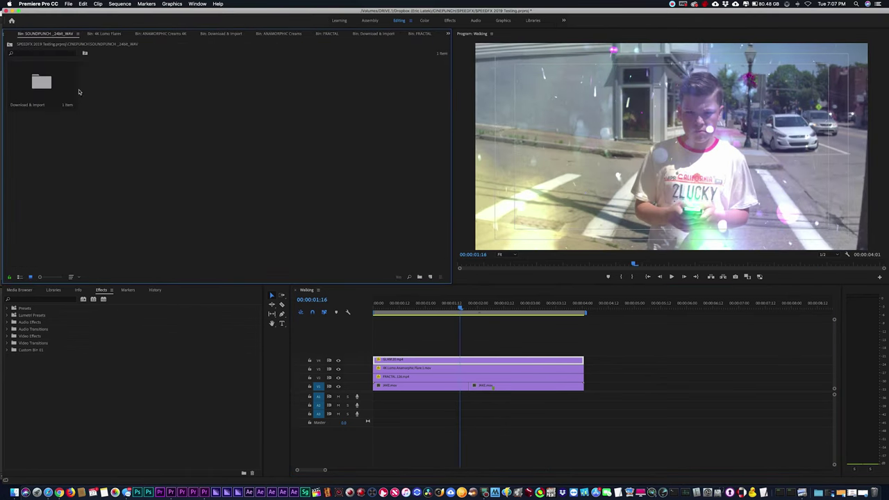
{"action": "double_click", "coordinate": [72, 93]}
{"action": "double_click", "coordinate": [72, 98]}
{"action": "scroll", "coordinate": [166, 124], "scroll_direction": "down", "scroll_amount": 5}
{"action": "scroll", "coordinate": [166, 123], "scroll_direction": "up", "scroll_amount": 3}
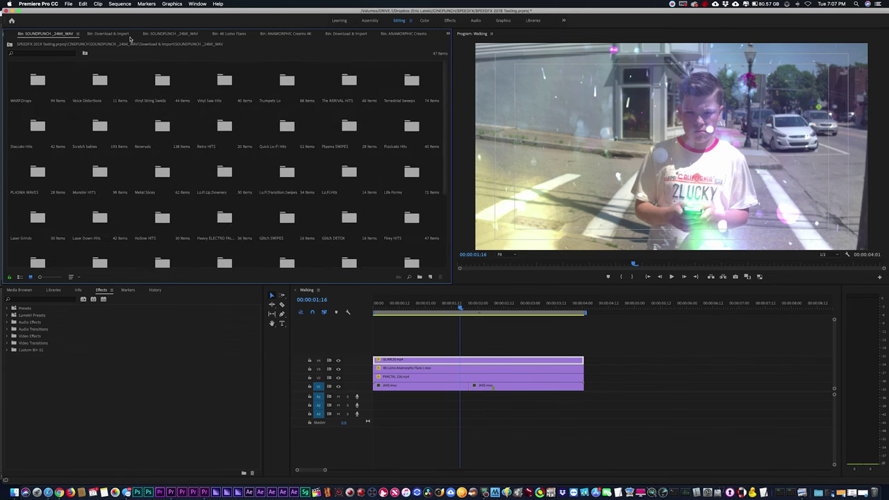
Open the 1.Grain Mattes bin inside CINEPUNCH > FILMMAKER Assets.
{"action": "left_click", "coordinate": [14, 34]}
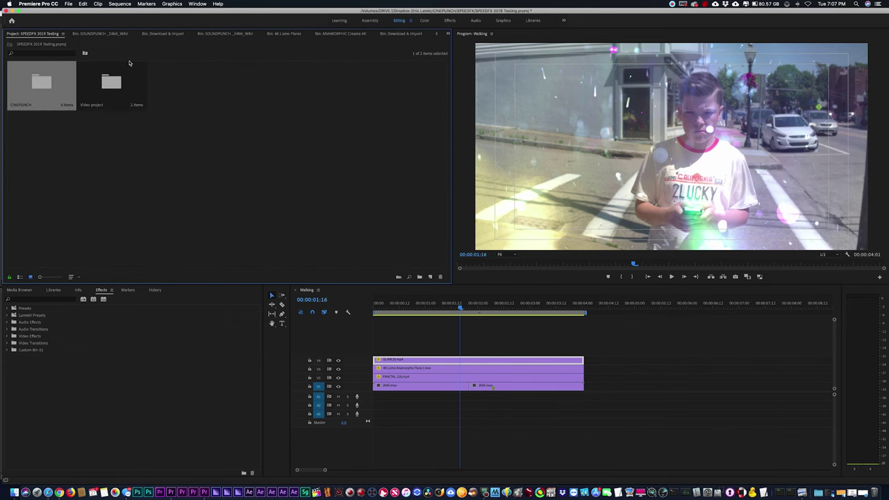
{"action": "double_click", "coordinate": [43, 84]}
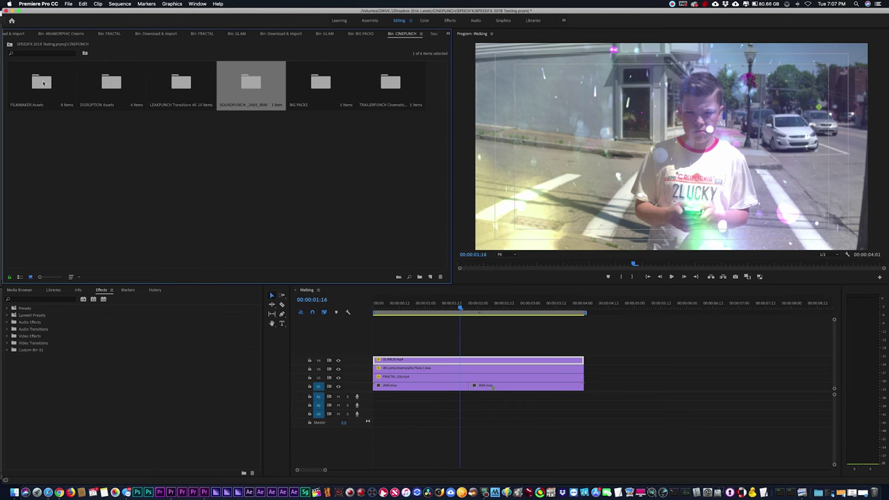
{"action": "double_click", "coordinate": [42, 81]}
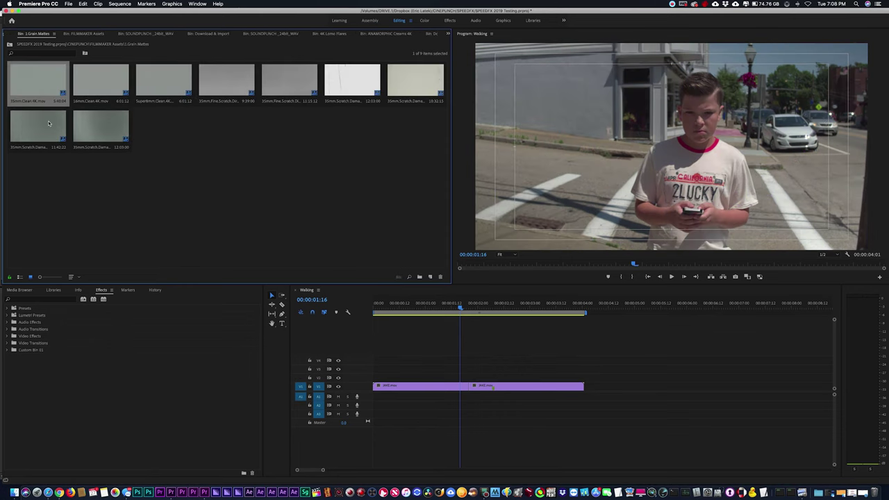
Inspect the 35mm.Scratch.Damage.Med.2.4K.mov sequence in the timeline and close it to return to the Walking sequence.
{"action": "double_click", "coordinate": [49, 124]}
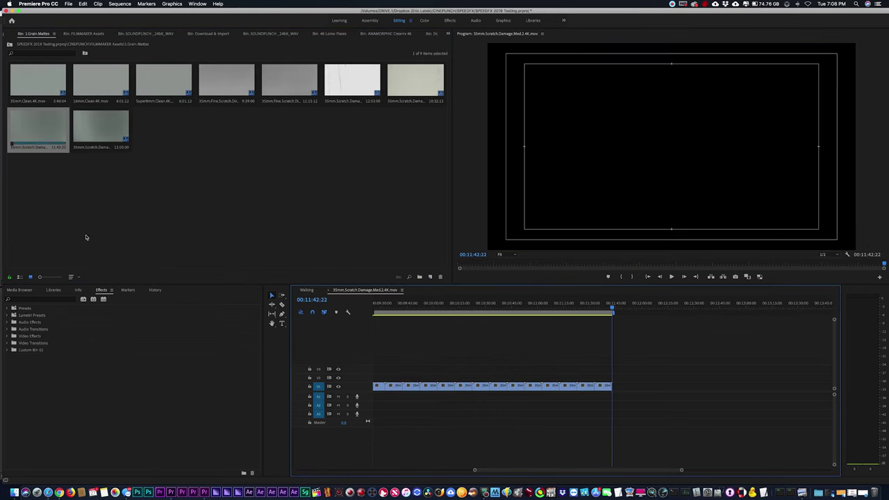
{"action": "left_click", "coordinate": [328, 290]}
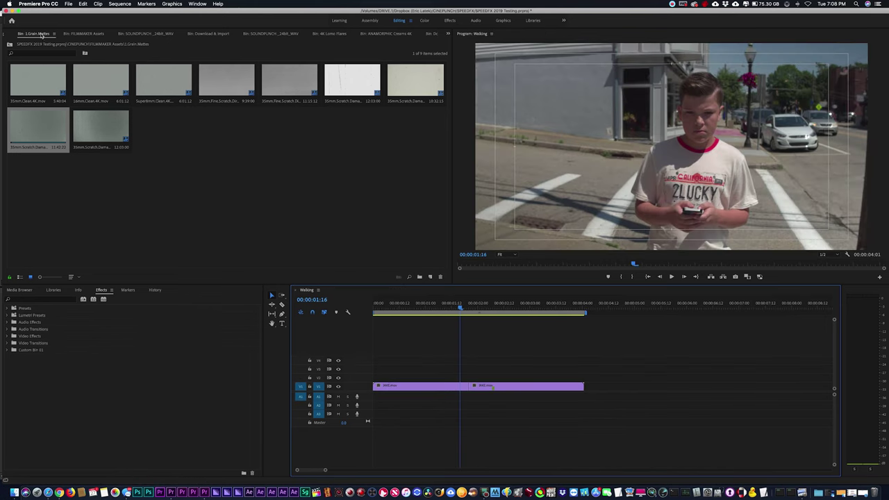
{"action": "left_click", "coordinate": [44, 85]}
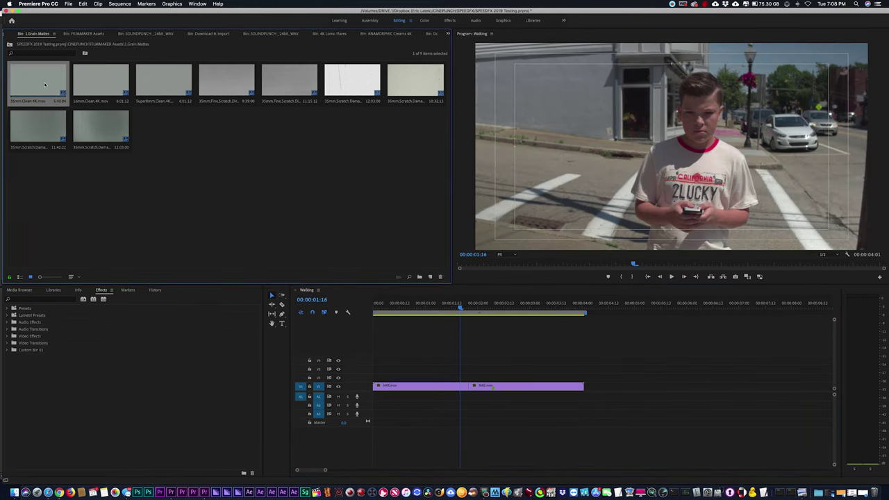
Place 35mm.Scratch.Damage.Med.3.4K.mov at the start of V2 above the footage.
{"action": "left_click", "coordinate": [91, 119]}
{"action": "left_click_drag", "start_coordinate": [91, 120], "coordinate": [375, 376]}
{"action": "key", "text": "minus"}
{"action": "key", "text": "minus"}
{"action": "key", "text": "minus"}
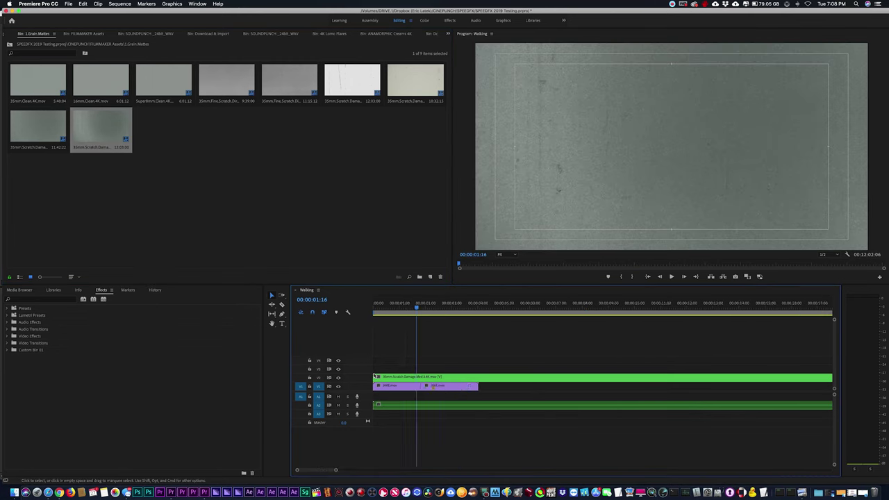
Cut the scratch clip on V2 at the end of the V1 footage and delete the excess part.
{"action": "key", "text": "equal"}
{"action": "key", "text": "equal"}
{"action": "key", "text": "c"}
{"action": "left_click", "coordinate": [480, 377]}
{"action": "key", "text": "v"}
{"action": "left_click", "coordinate": [505, 378]}
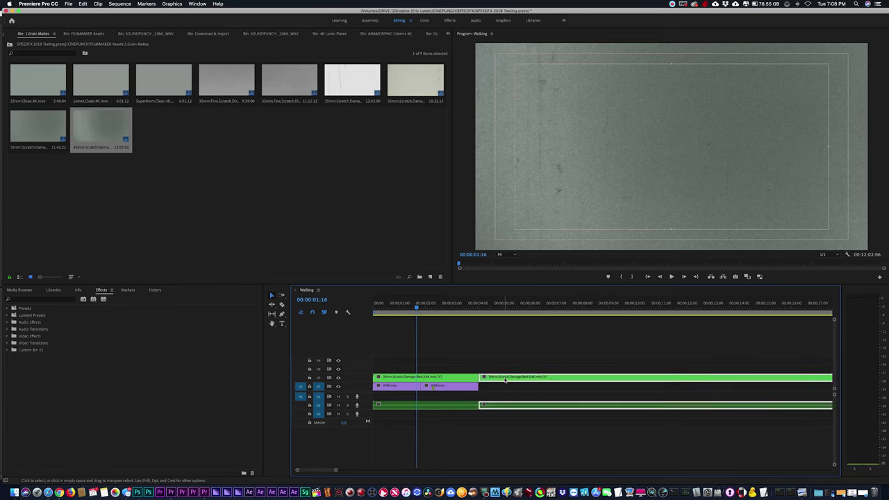
{"action": "key", "text": "Delete"}
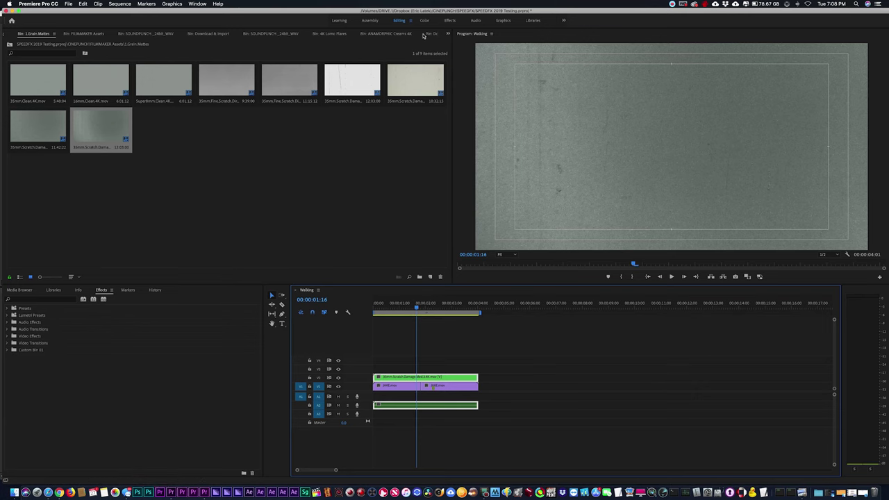
Show the effect settings of the 35mm.Scratch.Damage.Med.3.4K.mov clip on V2 and apply Scale to Frame Size to it.
{"action": "scroll", "coordinate": [422, 35], "scroll_direction": "down", "scroll_amount": 4}
{"action": "left_click", "coordinate": [448, 33]}
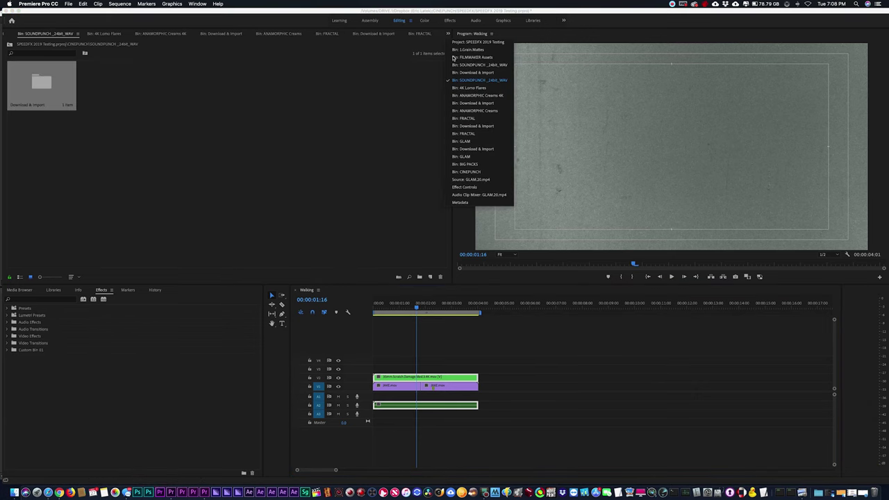
{"action": "left_click", "coordinate": [478, 187]}
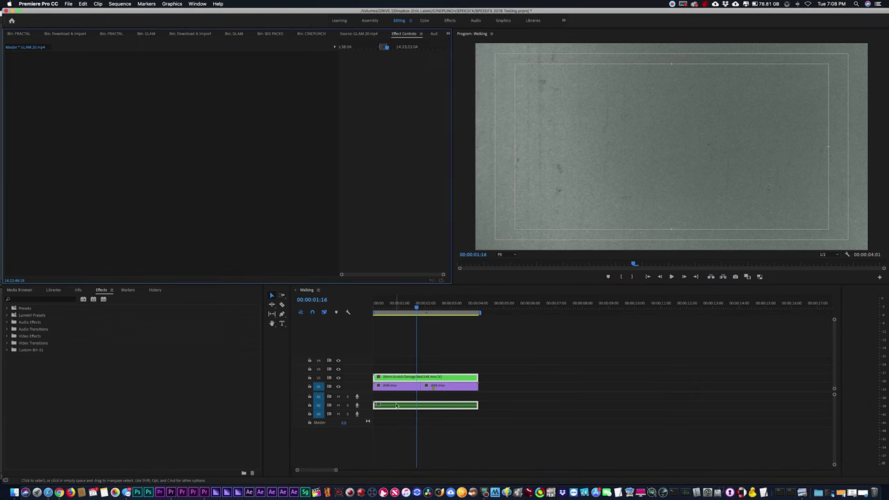
{"action": "left_click", "coordinate": [414, 378]}
{"action": "key", "text": "space"}
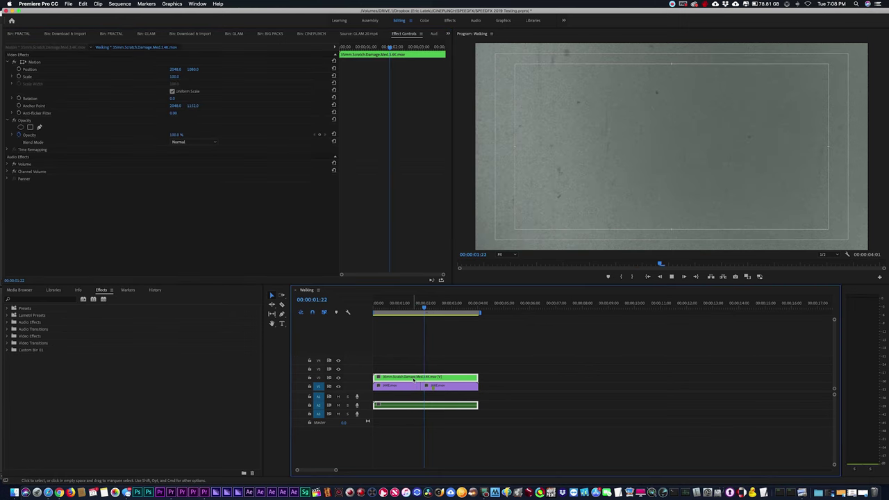
{"action": "right_click", "coordinate": [414, 379]}
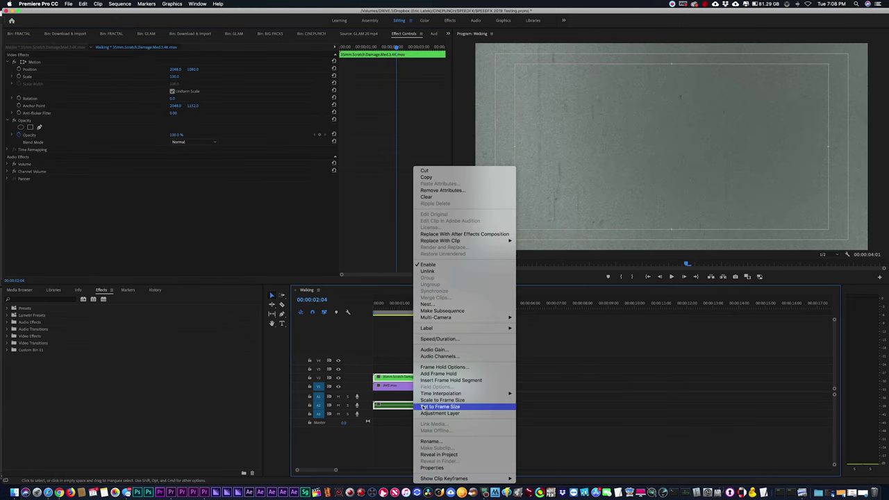
{"action": "left_click", "coordinate": [422, 401]}
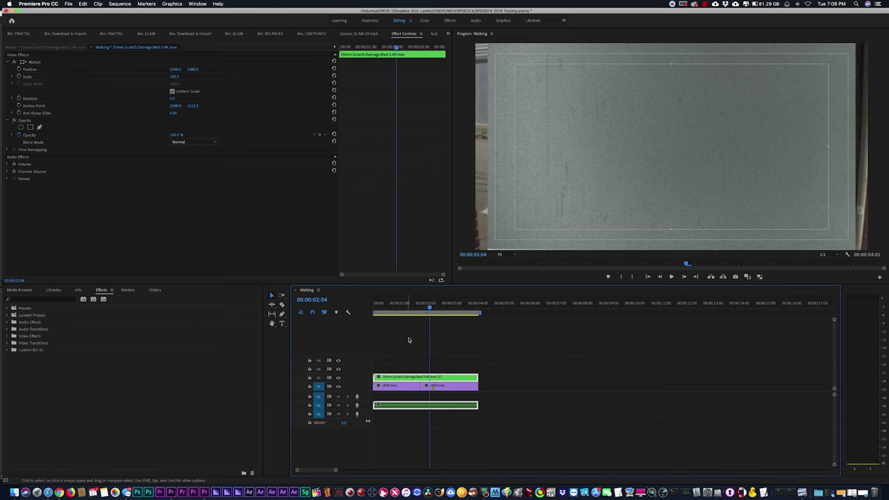
Set the 35mm scratch clip's scale to 115.
{"action": "left_click", "coordinate": [174, 77]}
{"action": "type", "text": "115"}
{"action": "key", "text": "Return"}
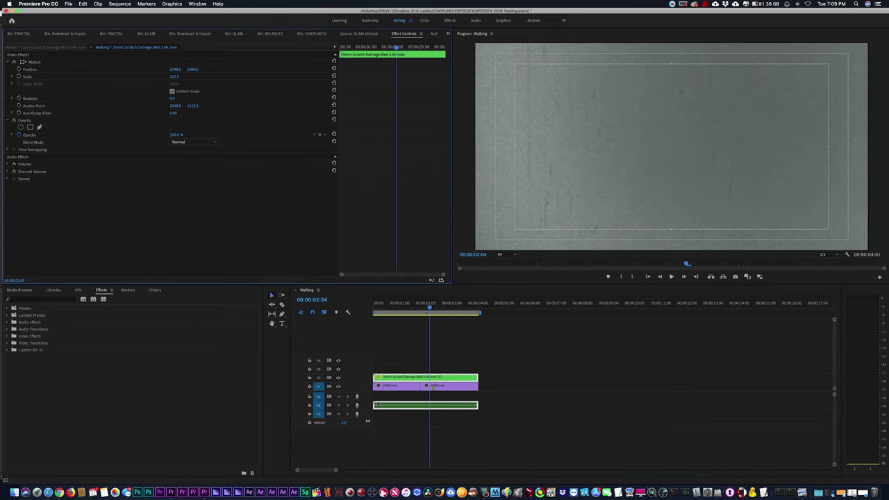
Set the 35mm scratch clip's blend mode to Multiply and play back the blended footage.
{"action": "left_click", "coordinate": [186, 142]}
{"action": "left_click", "coordinate": [189, 173]}
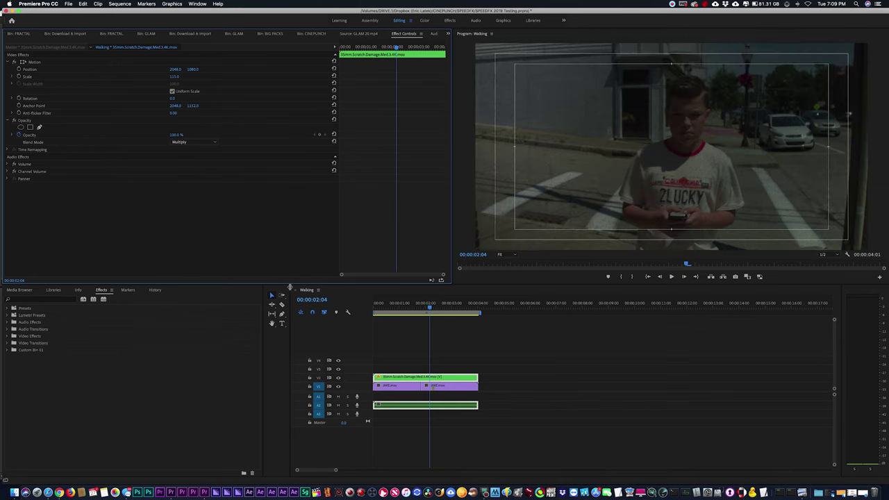
{"action": "left_click_drag", "start_coordinate": [395, 303], "coordinate": [386, 303]}
{"action": "key", "text": "space"}
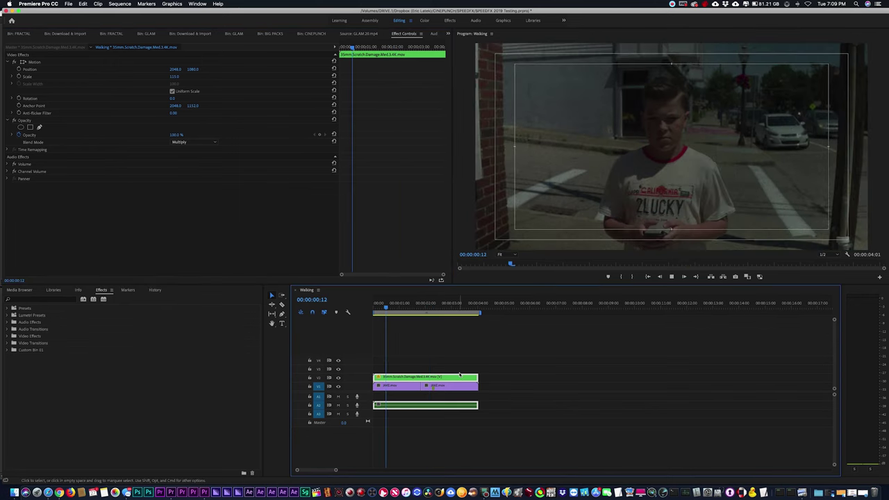
{"action": "key", "text": "space"}
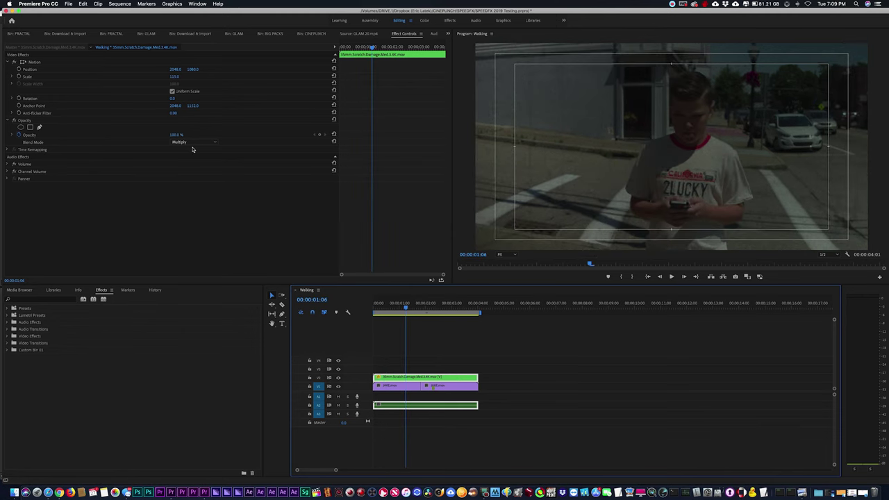
Turn off opacity keyframing for the 35mm scratch clip, set its opacity to 62%, and play back the result.
{"action": "left_click", "coordinate": [18, 135]}
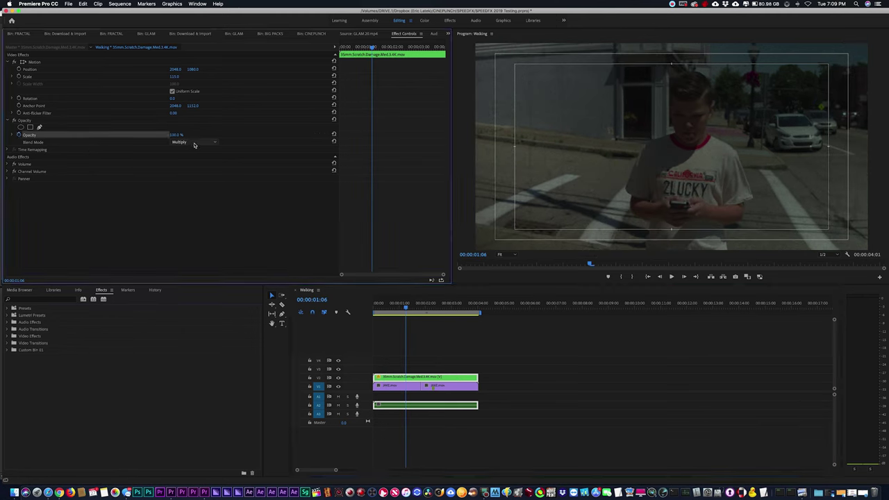
{"action": "left_click_drag", "start_coordinate": [176, 134], "coordinate": [159, 134]}
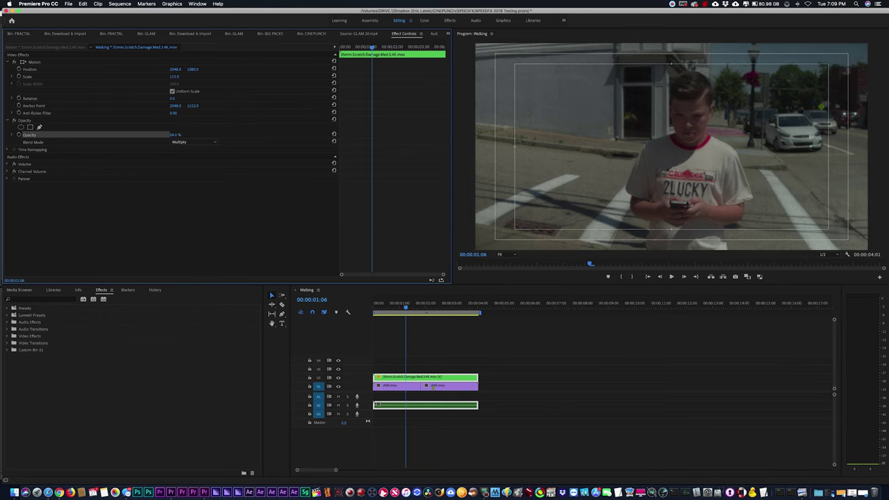
{"action": "key", "text": "space"}
{"action": "key", "text": "space"}
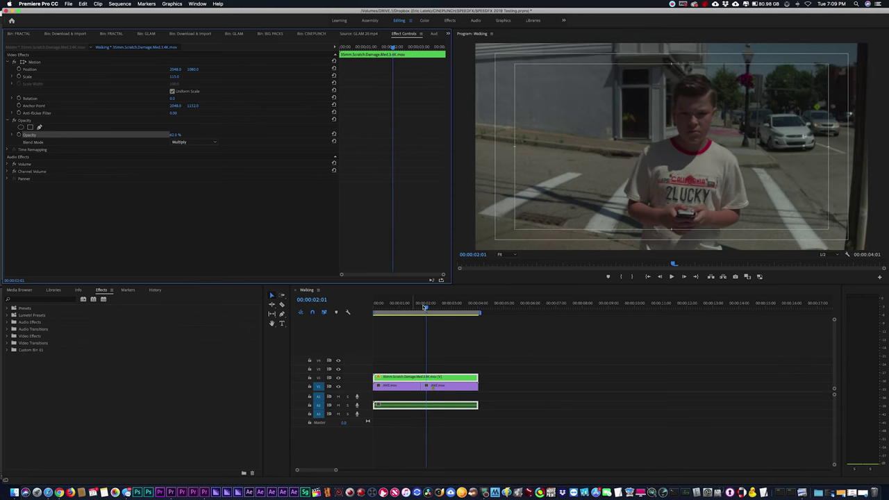
{"action": "left_click", "coordinate": [399, 316]}
{"action": "key", "text": "space"}
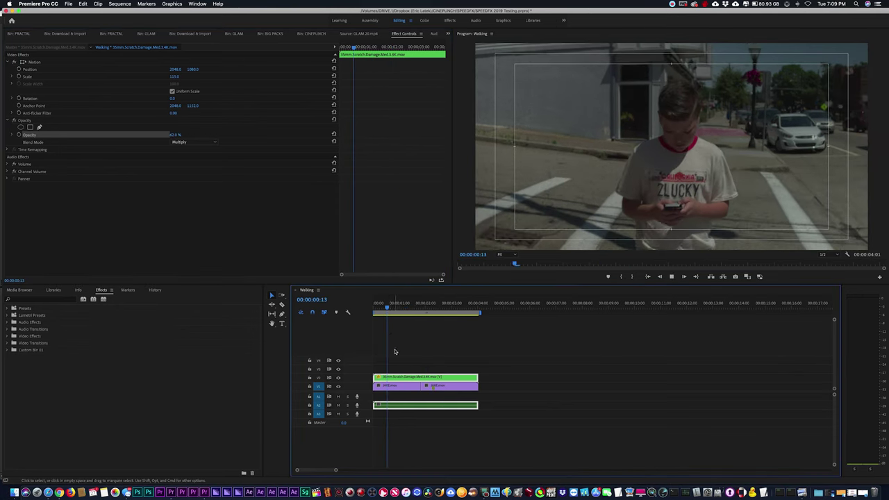
{"action": "key", "text": "space"}
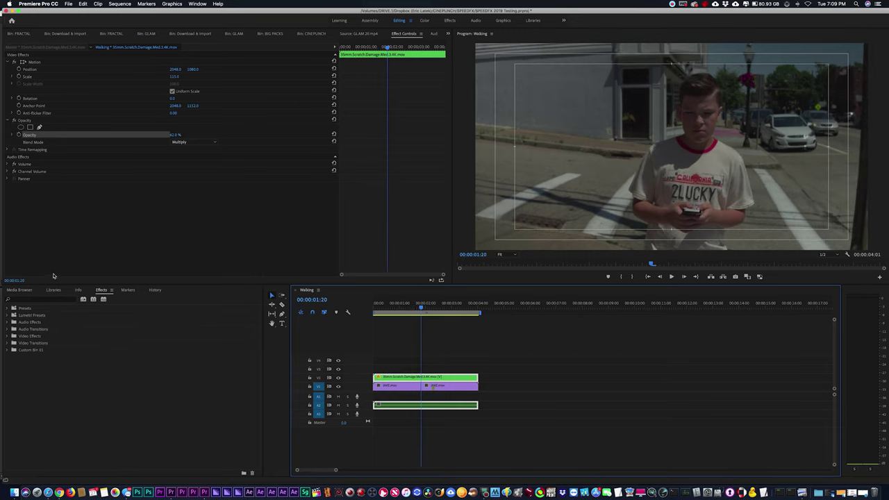